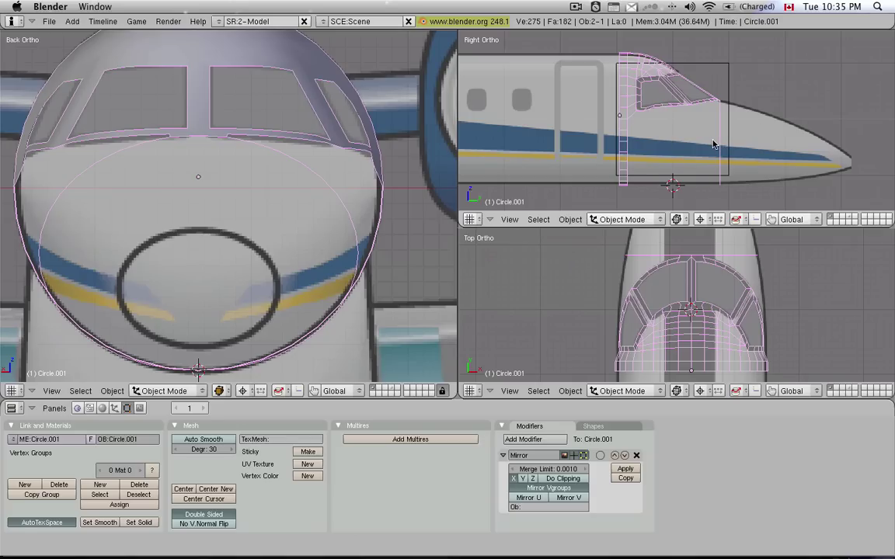
Separate the front nose half-ring, including the windshield's lower centre vertex, and the rear fuselage edge loop into a new object
middle_drag(271, 138, 245, 164)
key(Tab)
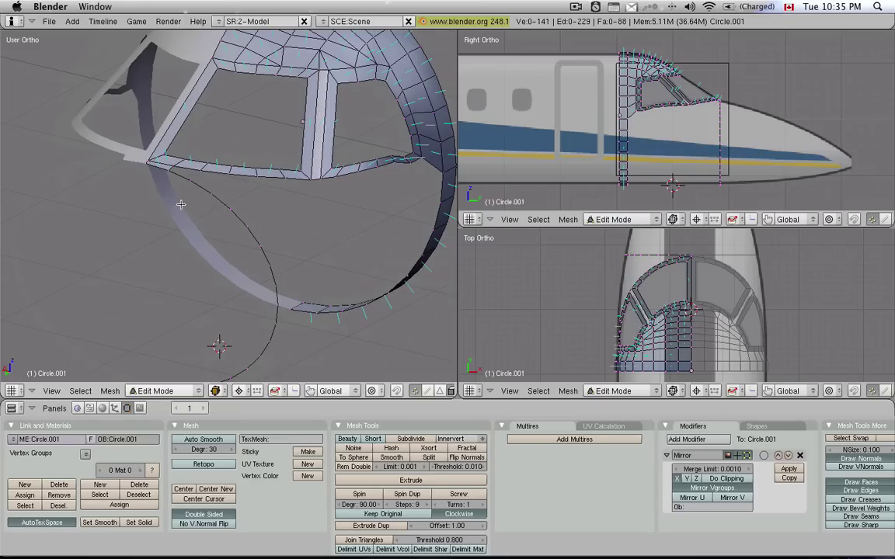
key(alt)
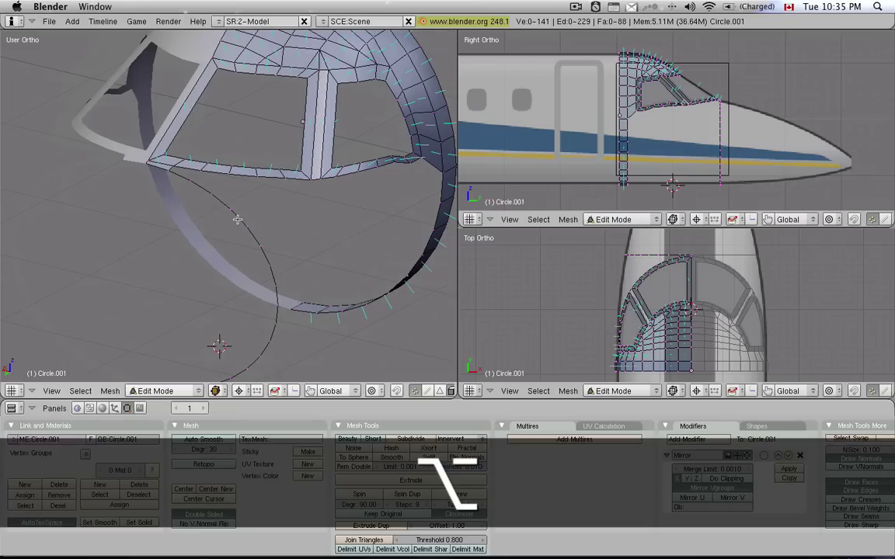
alt+right_click(236, 231)
shift+right_click(148, 172)
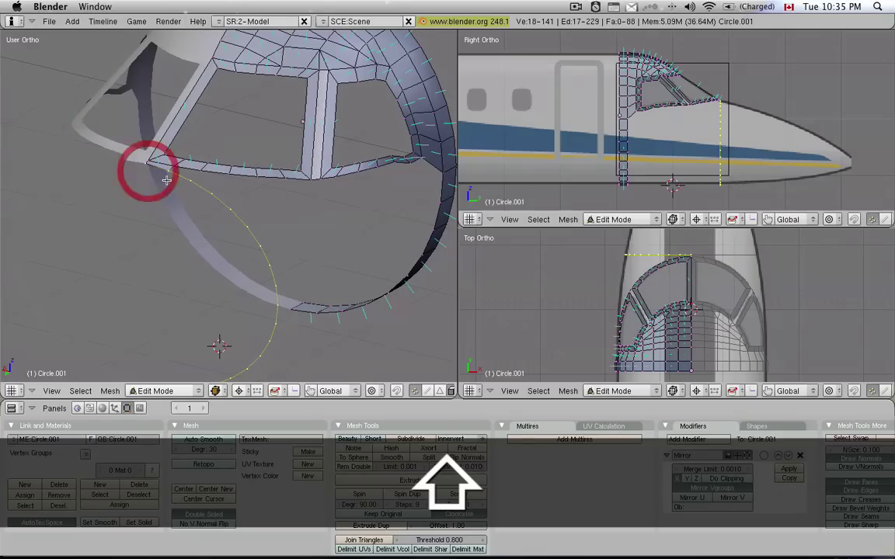
scroll(186, 194, down, 2)
scroll(601, 152, up, 2)
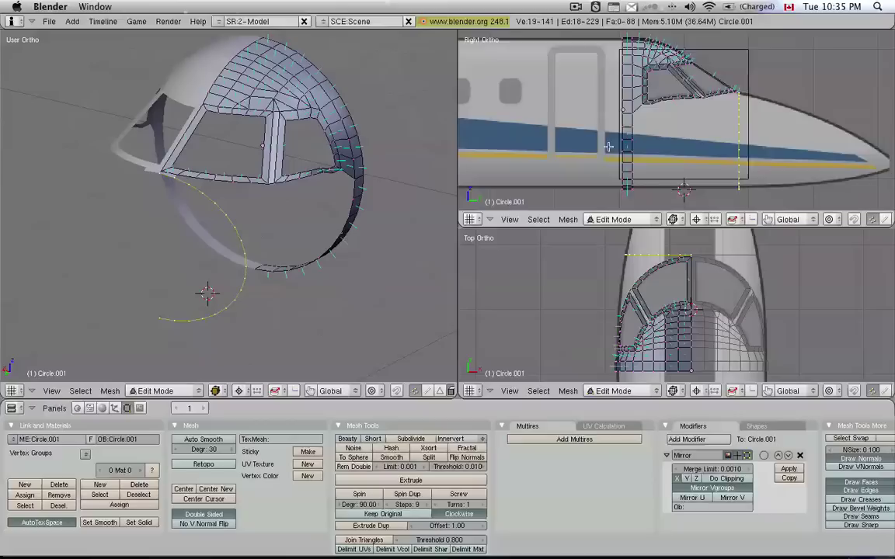
alt+shift+right_click(627, 128)
alt+shift+right_click(626, 129)
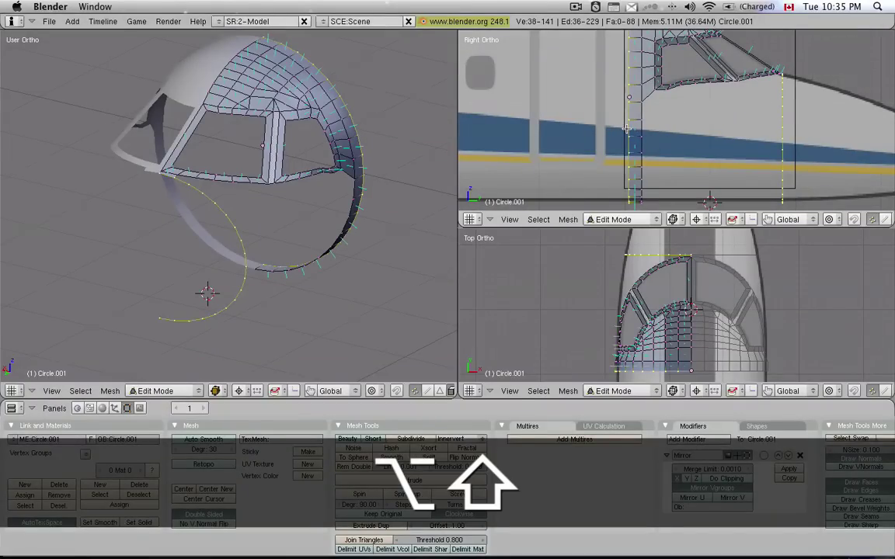
scroll(693, 123, down, 2)
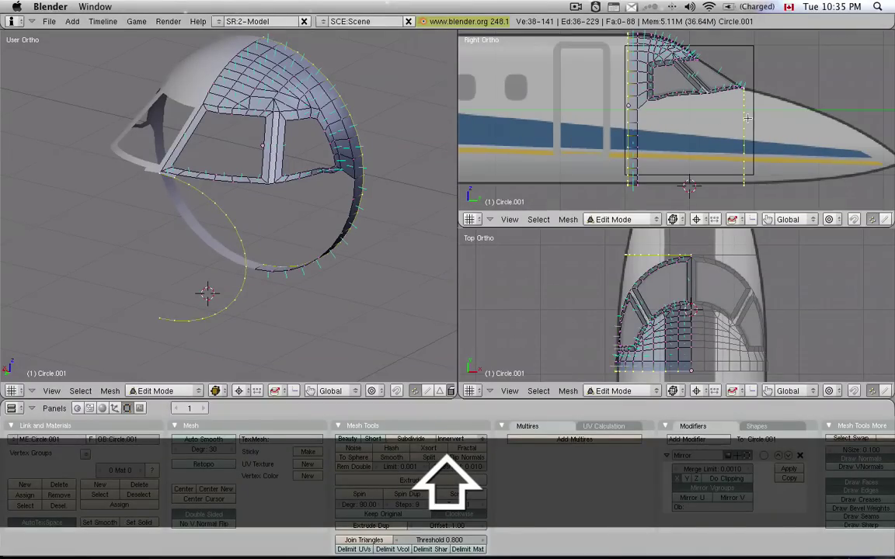
key(p)
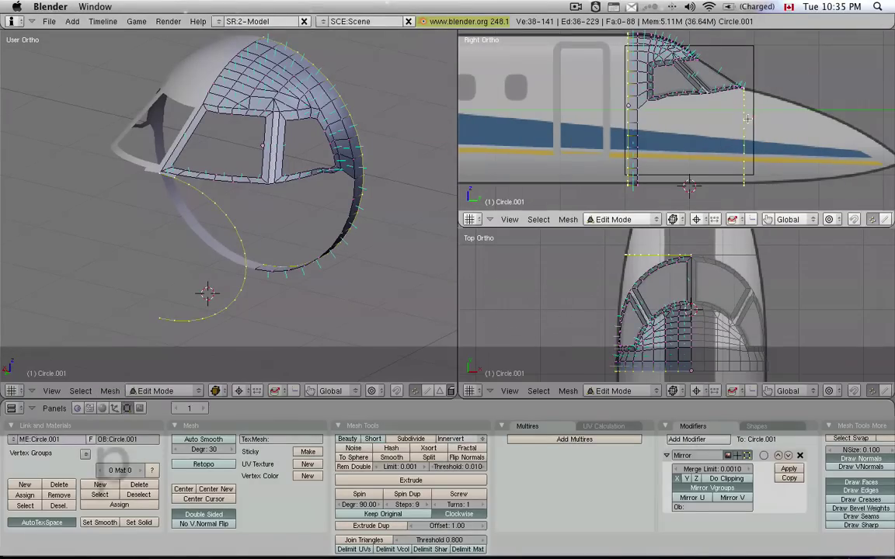
click(748, 119)
key(Tab)
Skin the separated object's front and rear edge loops together into a band of faces
right_click(746, 131)
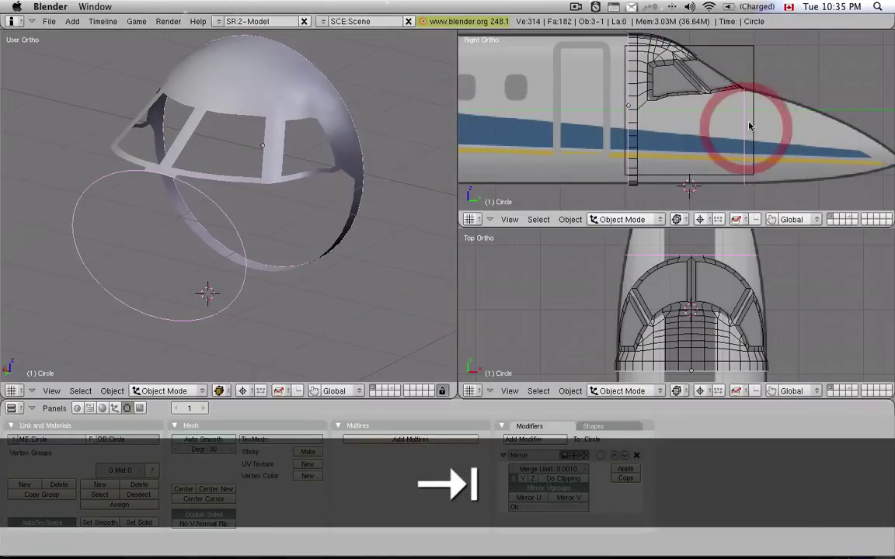
key(g)
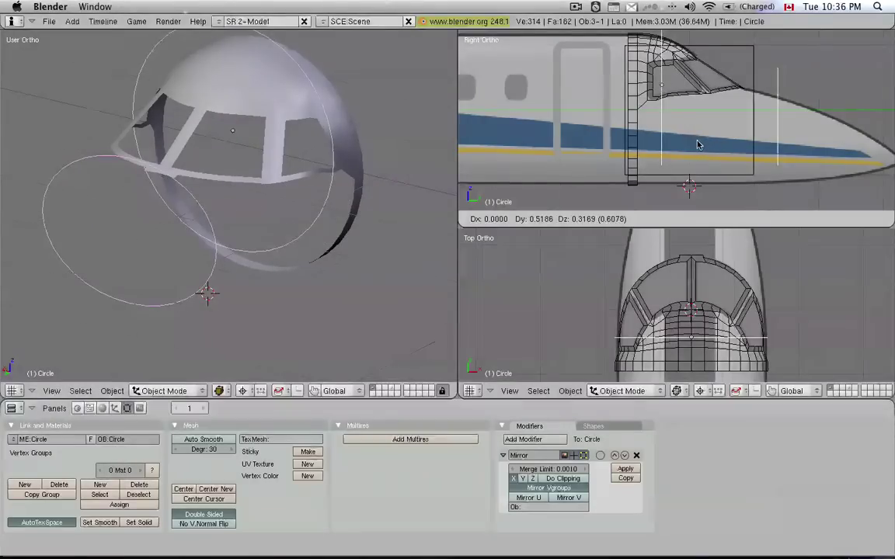
key(Escape)
key(Tab)
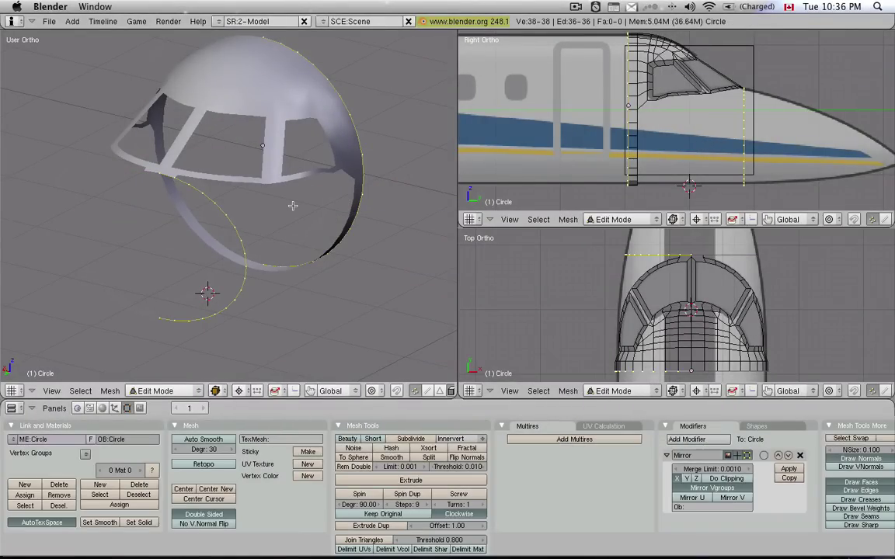
key(f)
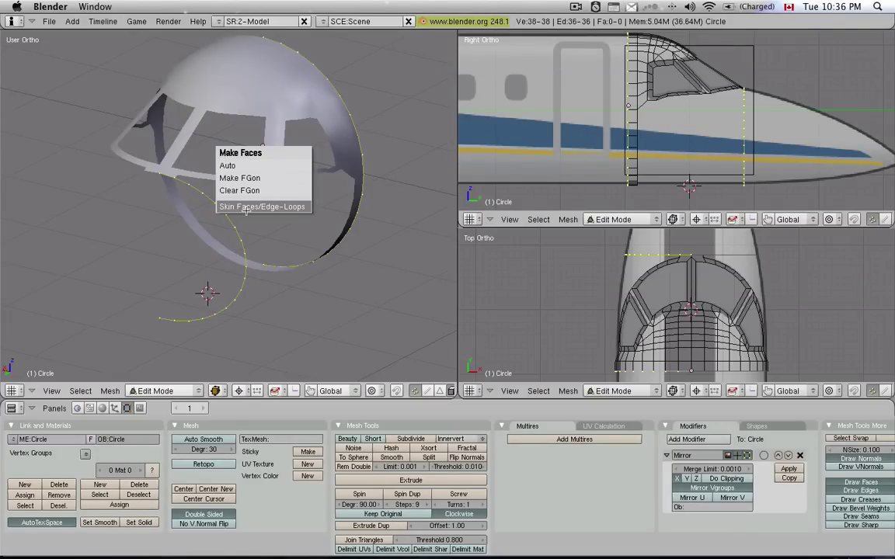
click(246, 208)
Add a loop cut around the skinned band, slid to 0.56 toward the rear end of the side window
middle_drag(246, 210, 206, 251)
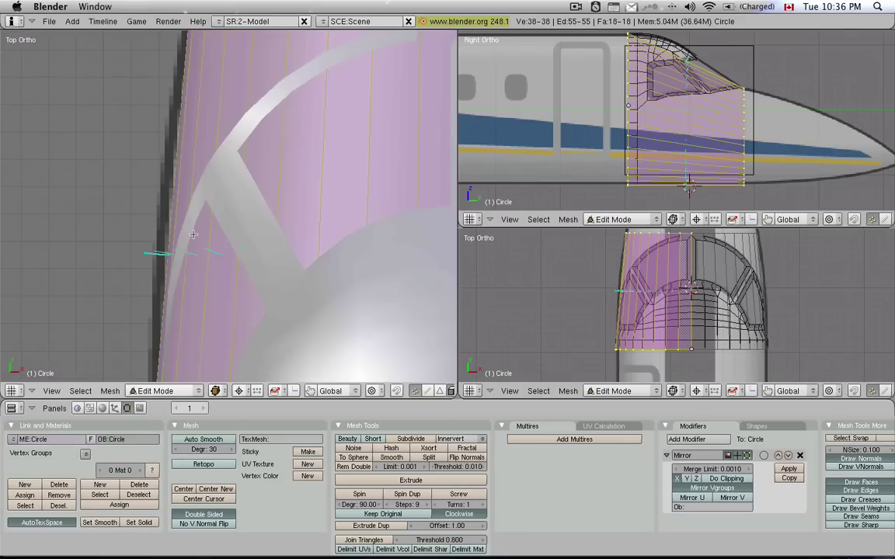
scroll(173, 237, down, 3)
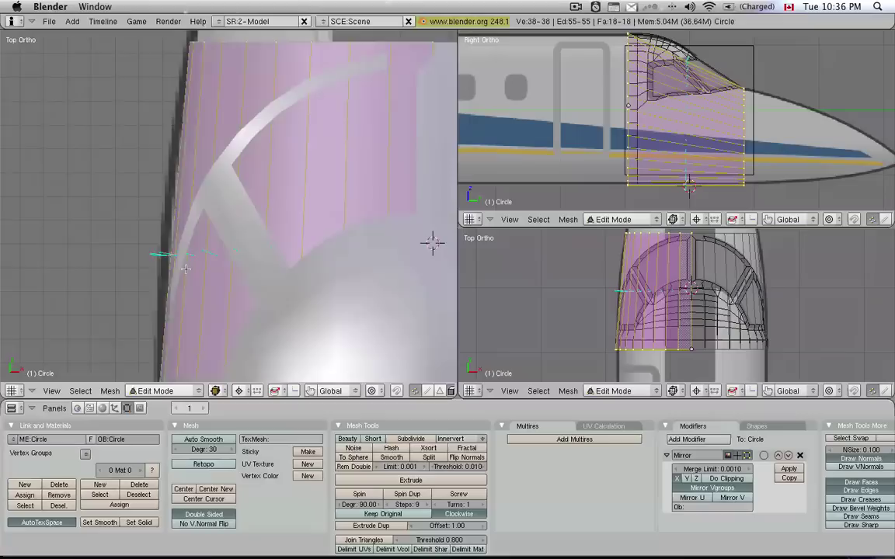
scroll(184, 271, down, 1)
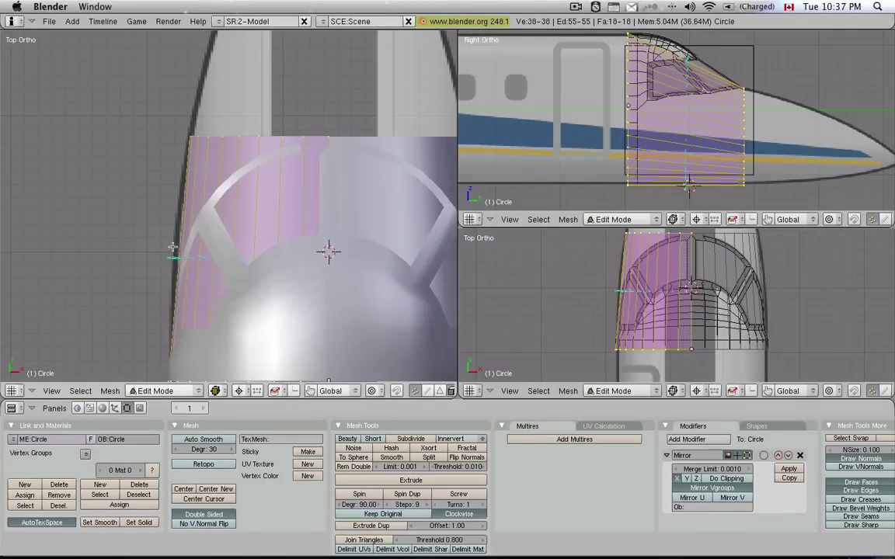
key(k)
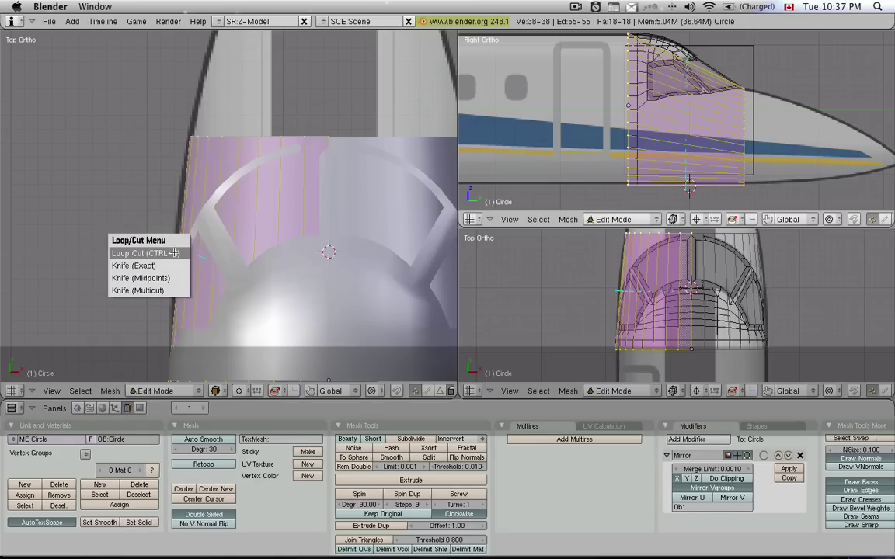
click(175, 253)
click(184, 258)
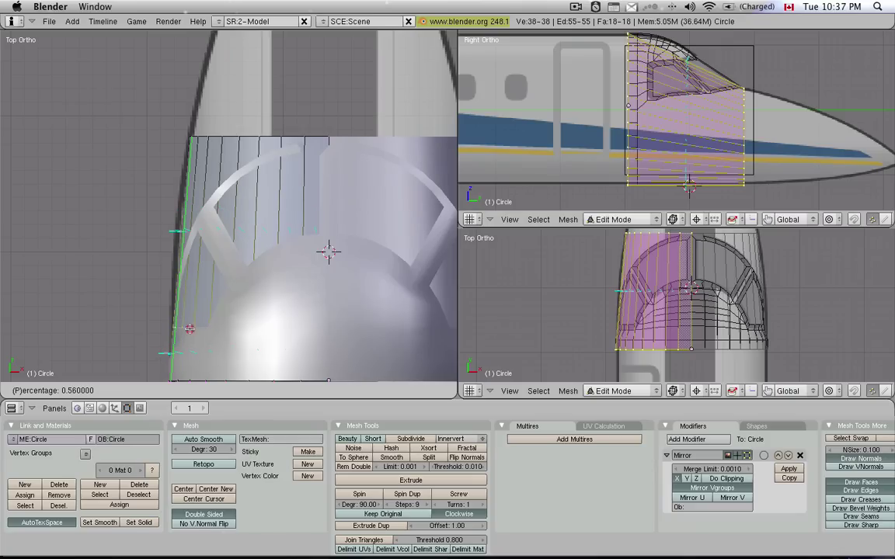
click(189, 329)
Add two more loop cuts to the band, one near the side window post and one midway from it to the front
key(k)
click(218, 257)
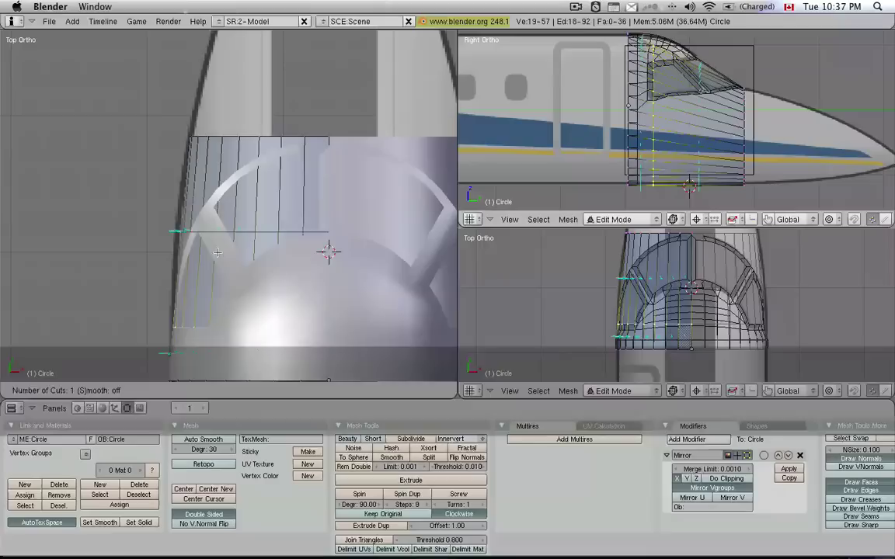
click(218, 252)
click(224, 227)
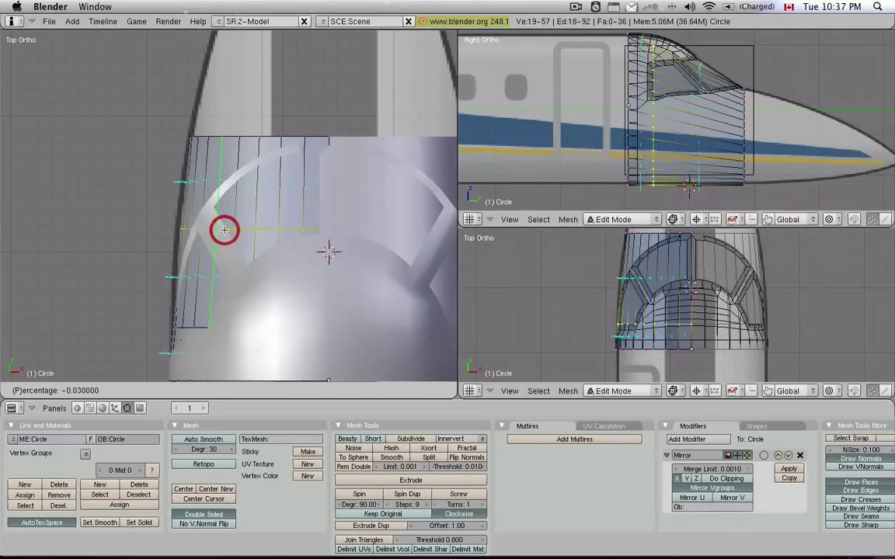
key(k)
click(225, 215)
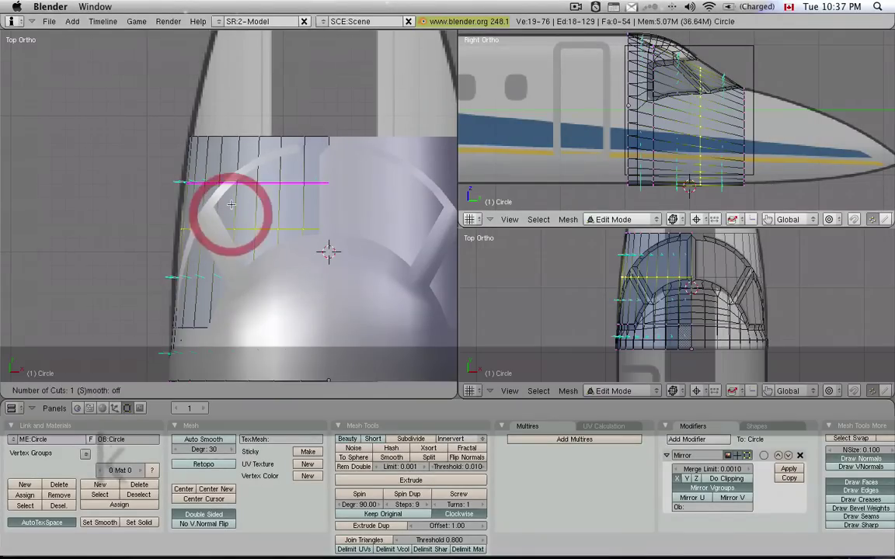
click(236, 186)
click(234, 192)
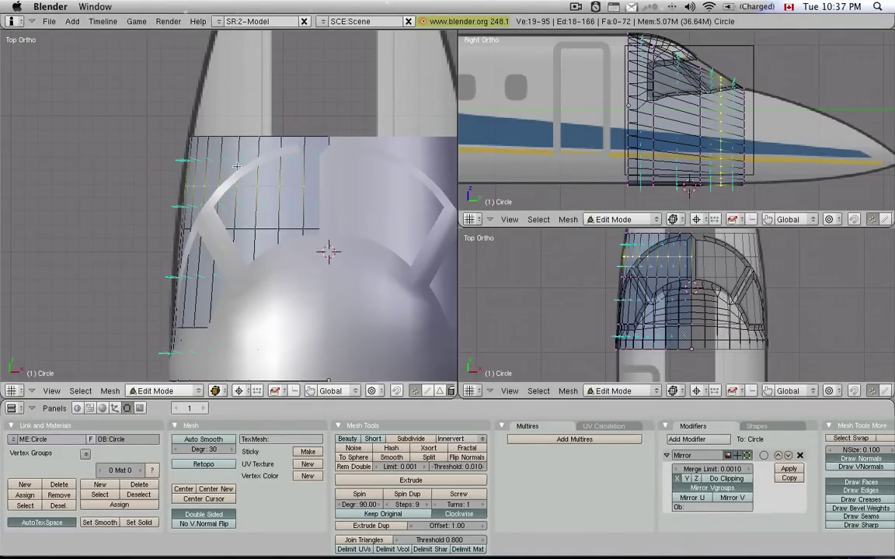
Add a loop cut centred at 0 percent in the band's frontmost segment
key(k)
click(236, 161)
click(237, 162)
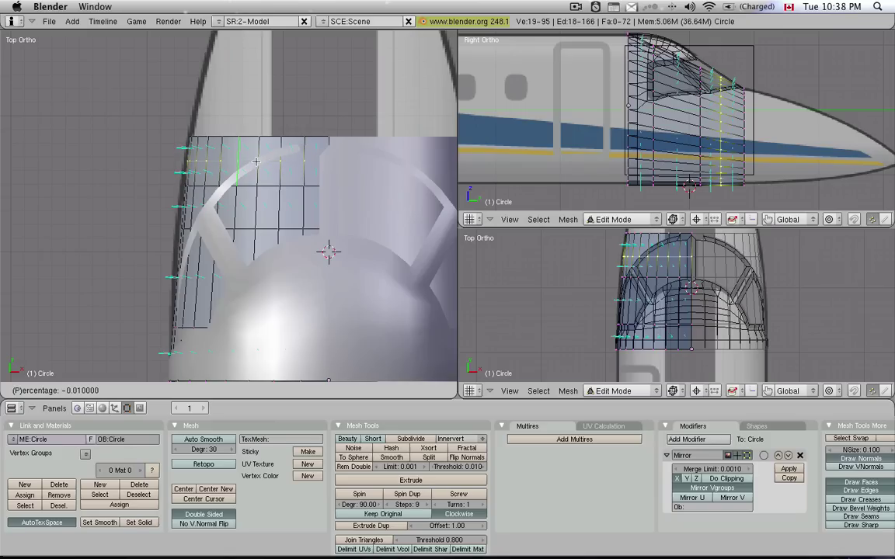
key(ctrl)
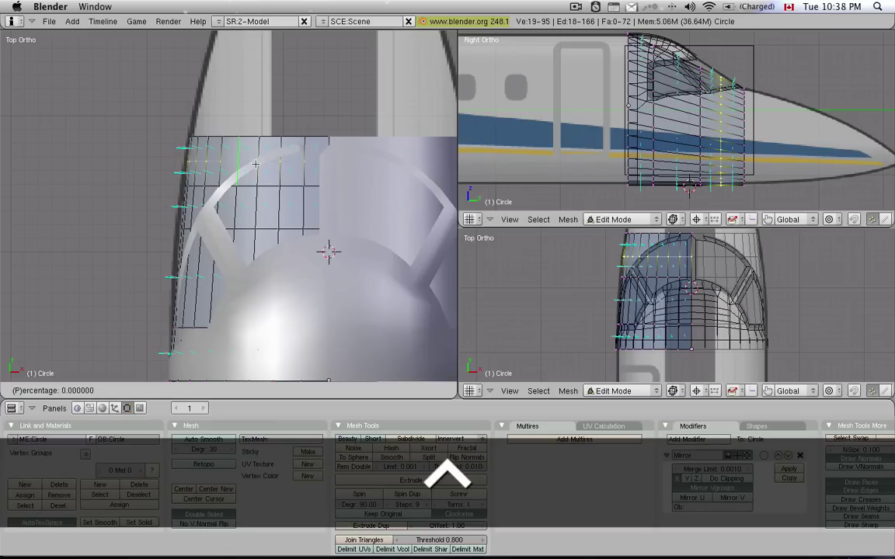
click(255, 164)
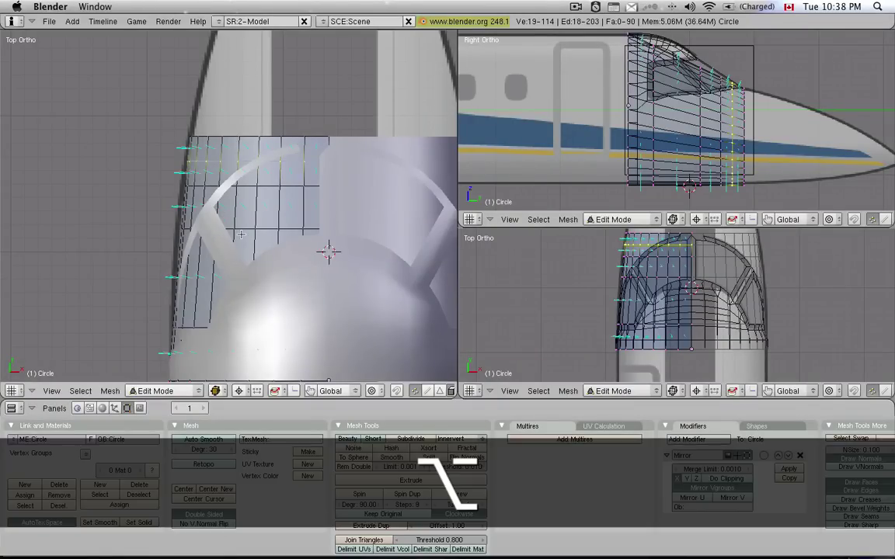
Snap the 3D cursor to the bottom vertex of the rearmost added edge loop
alt+right_click(204, 234)
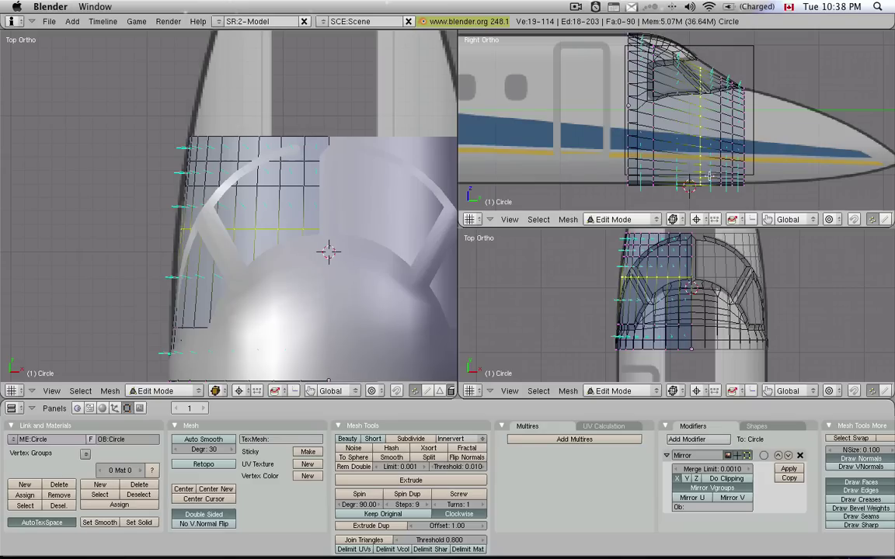
right_click(661, 189)
key(shift+s)
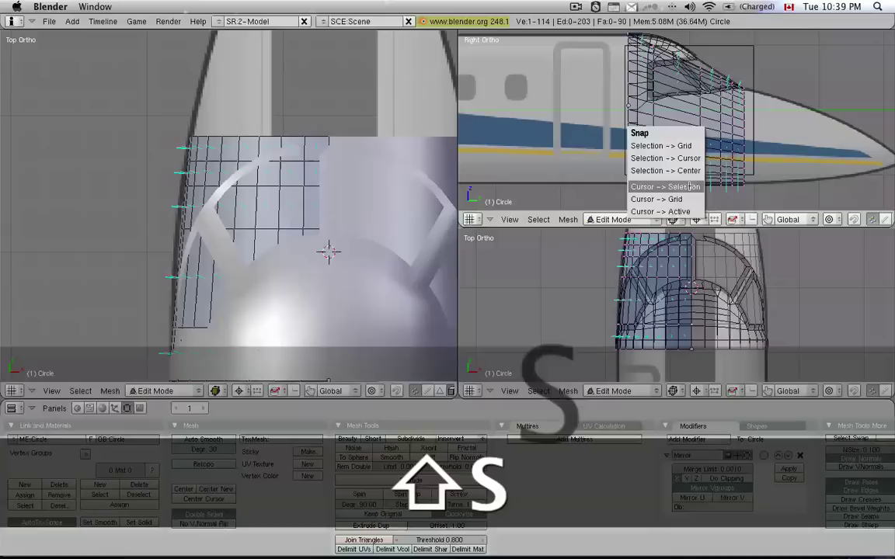
click(689, 187)
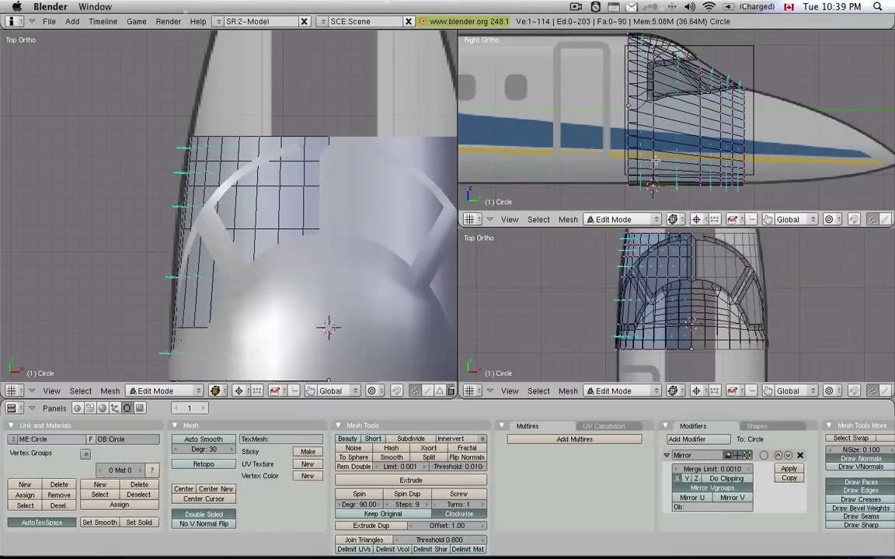
Scale the rearmost added edge loop slightly outward to the fuselage outline in the top view
alt+right_click(654, 160)
scroll(159, 301, up, 4)
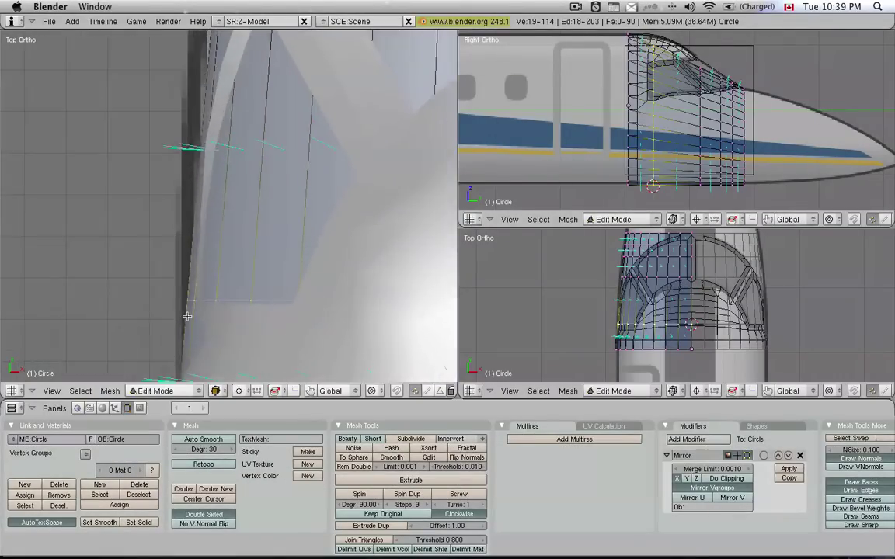
scroll(187, 316, up, 2)
key(s)
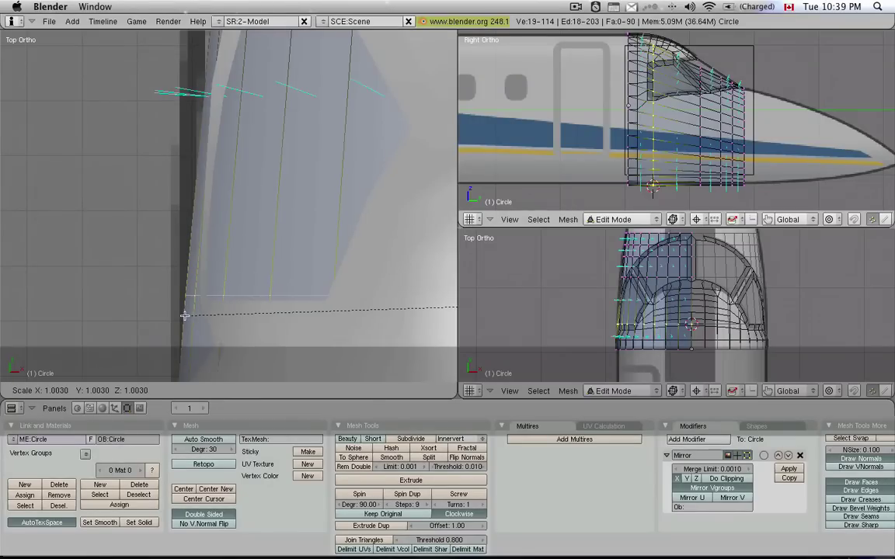
click(182, 315)
scroll(160, 216, down, 6)
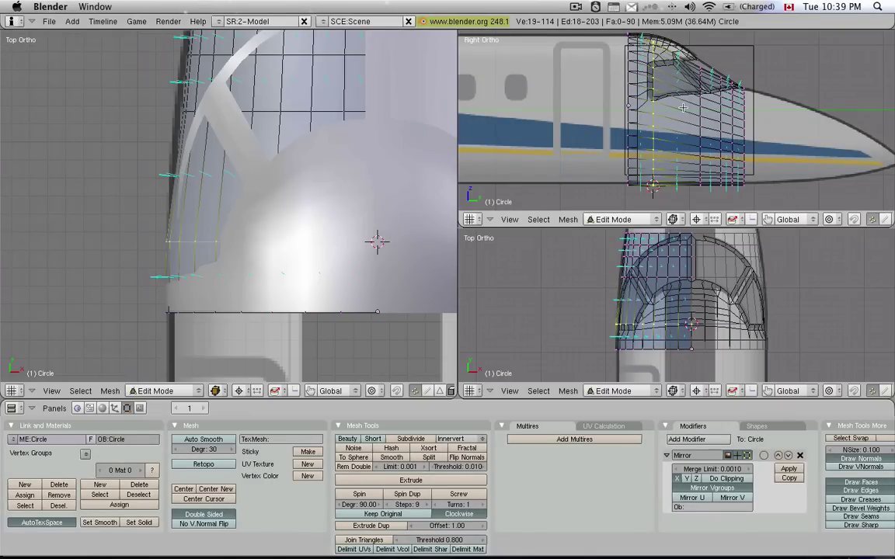
Scale the same edge loop along global Z by about 1.048 to reach the fuselage's upper outline
key(s)
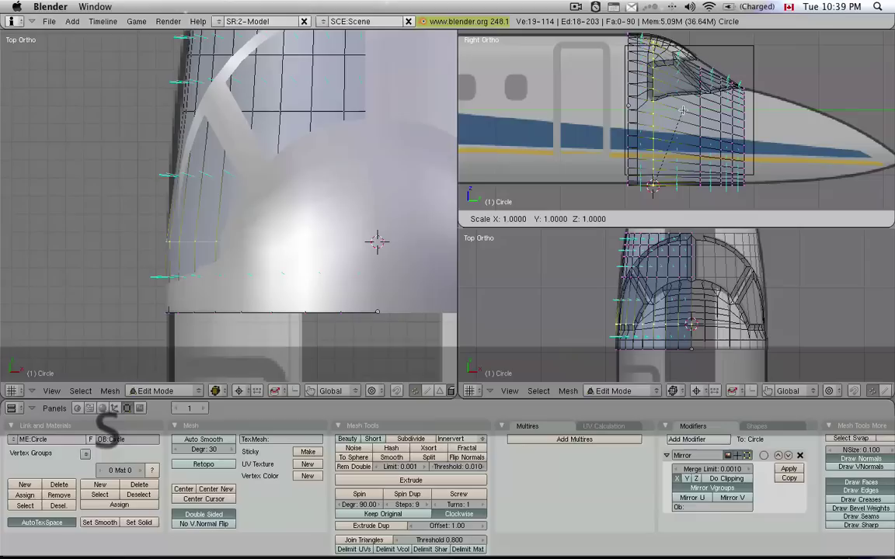
key(z)
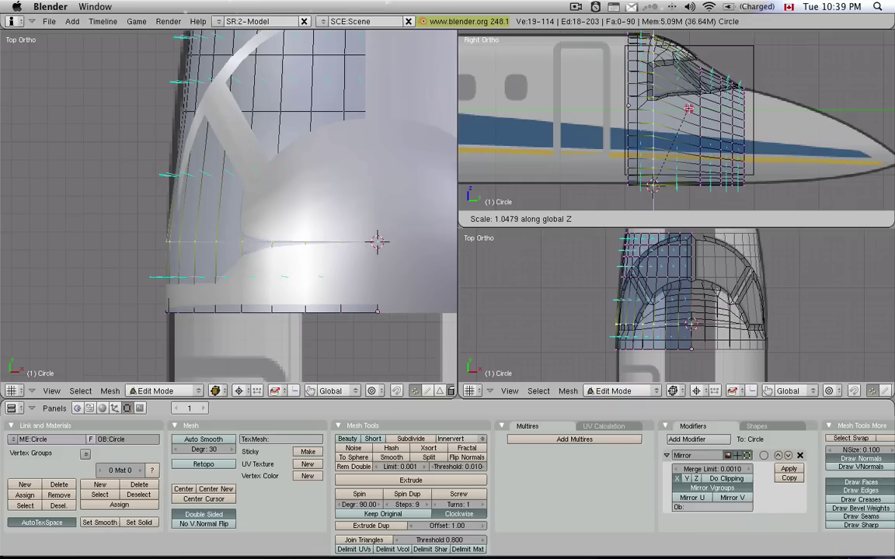
click(689, 109)
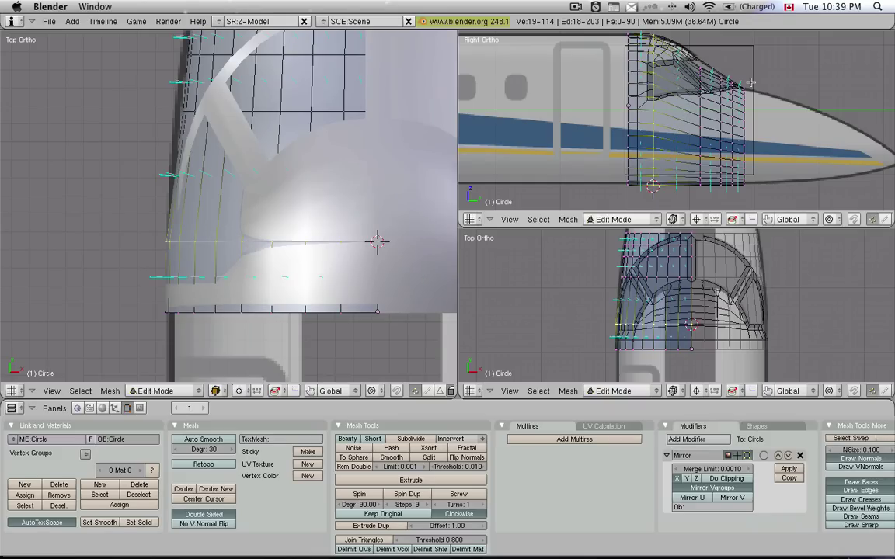
key(alt)
key(alt)
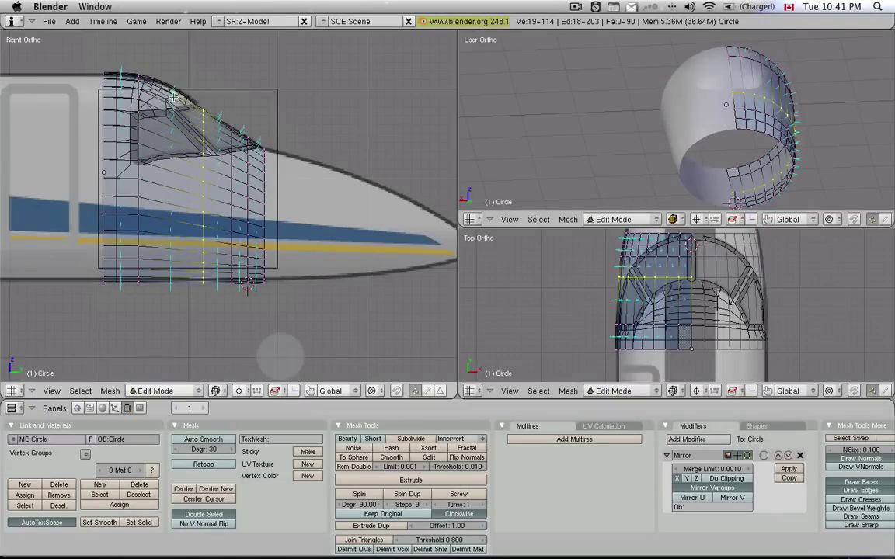
Add a centred loop cut across the wide band segment beneath the side window in the side view
key(a)
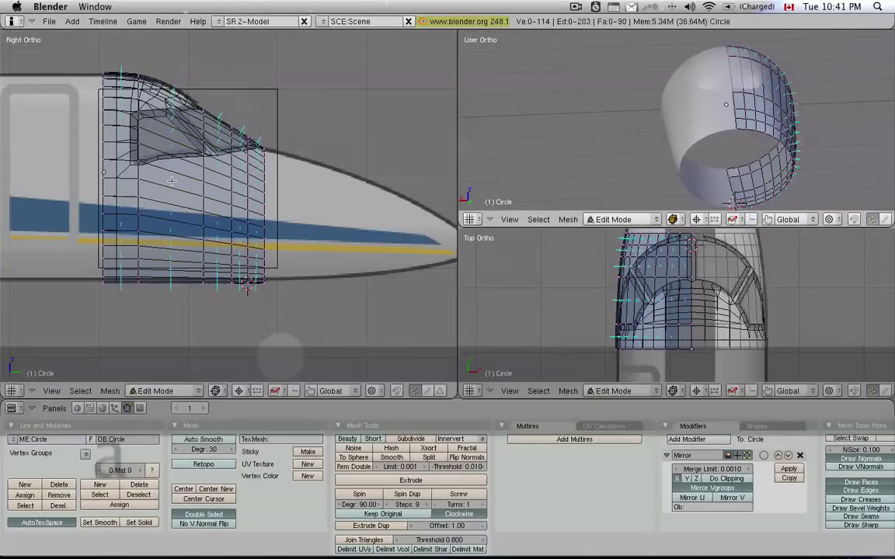
key(k)
click(171, 181)
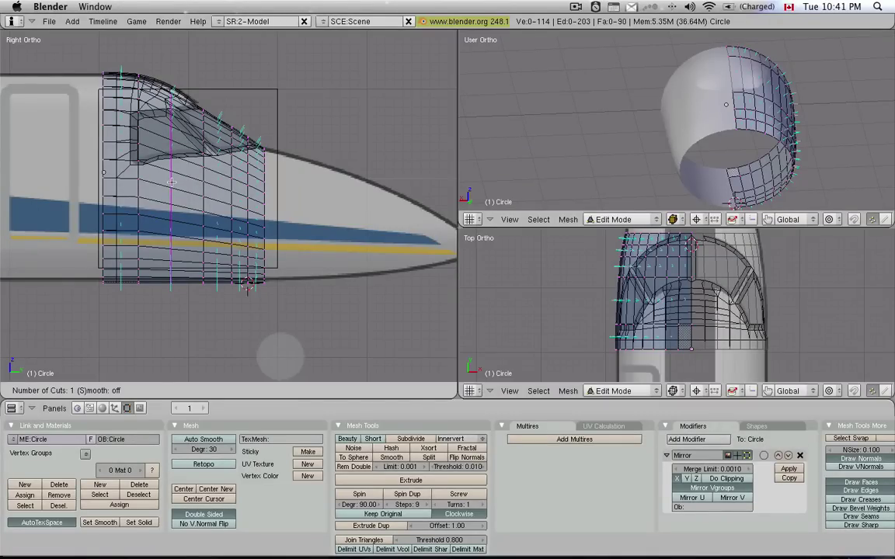
click(171, 181)
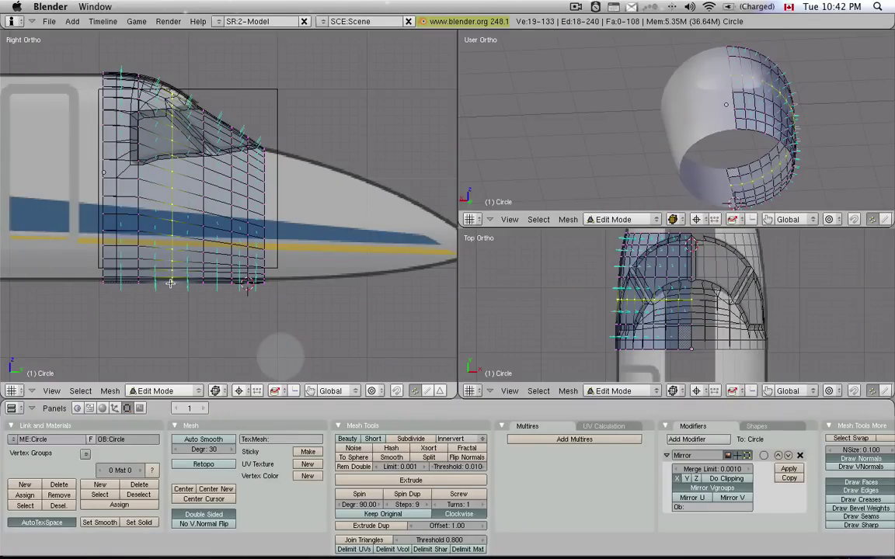
Snap the 3D cursor to the bottom vertex of the new edge loop
right_click(170, 284)
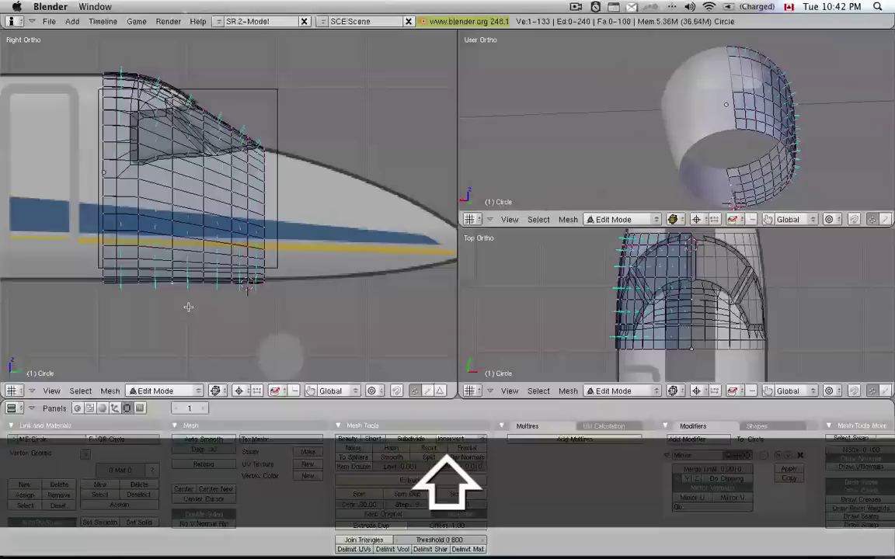
key(shift+s)
click(174, 280)
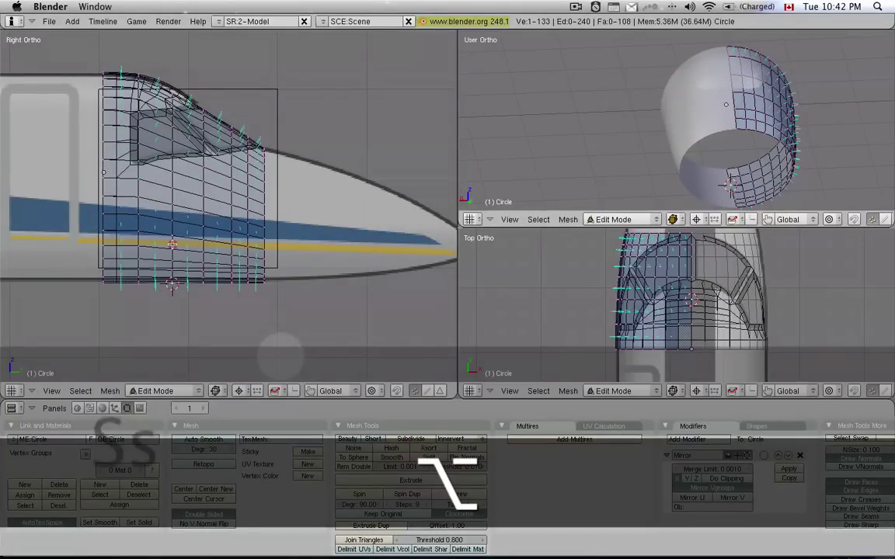
Scale the new edge loop to the fuselage outline in the top view
alt+right_click(171, 244)
key(KP_7)
key(KP_Decimal)
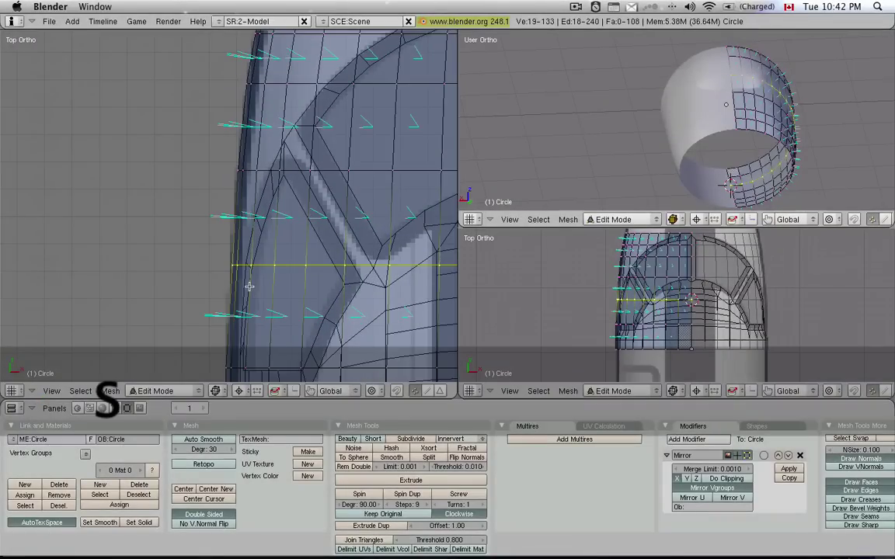
Delete the vertices of the lower section's rearmost edge loop, where it overlaps the rear strip of the window section
key(Tab)
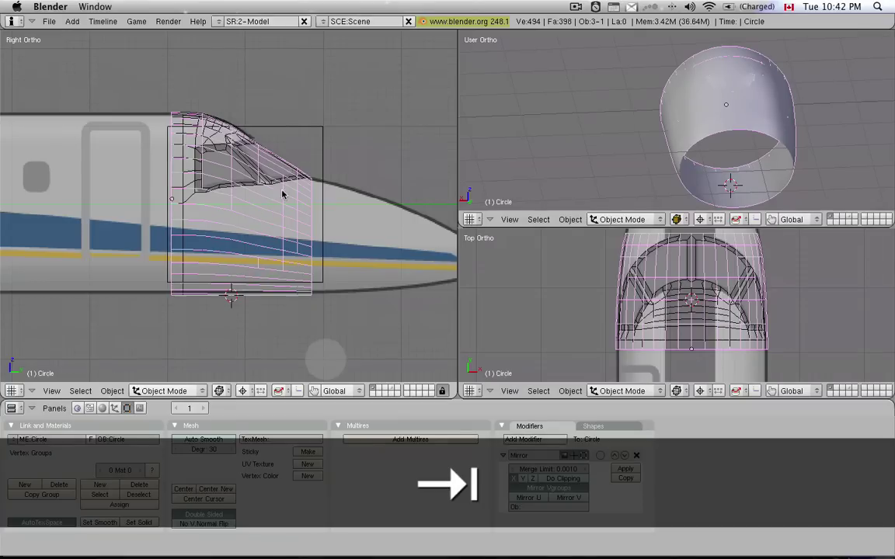
scroll(295, 187, up, 1)
shift+middle_drag(314, 224, 264, 216)
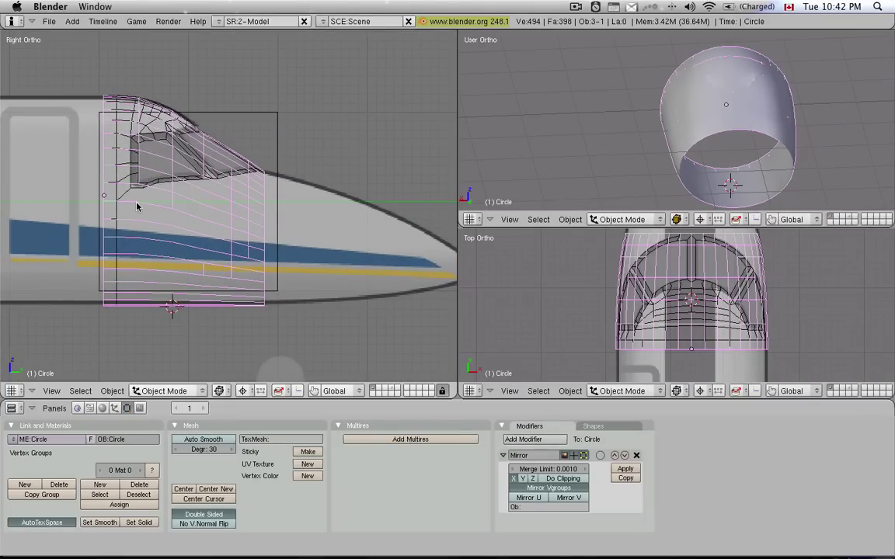
key(Tab)
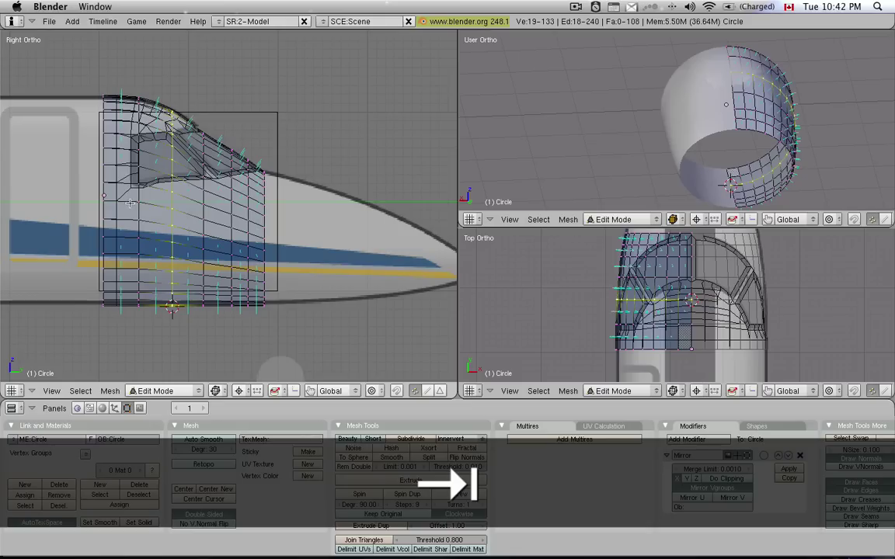
key(Tab)
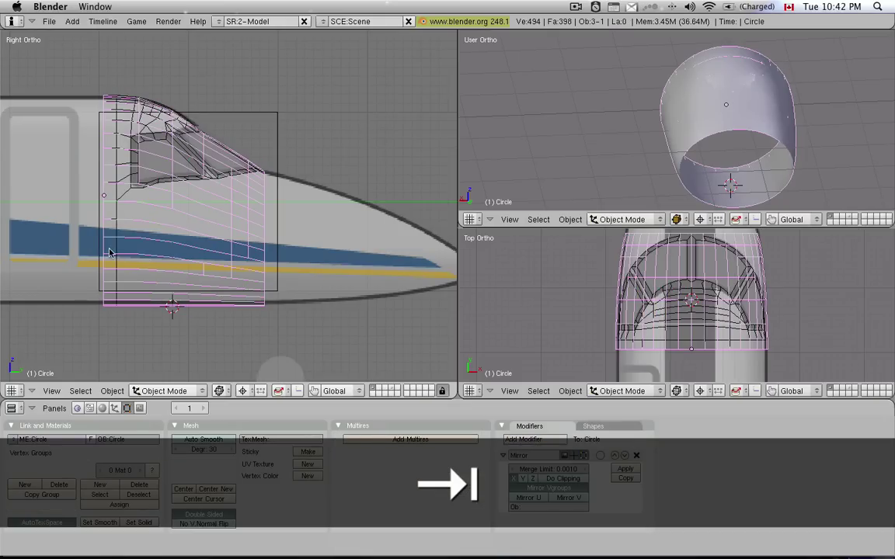
key(Tab)
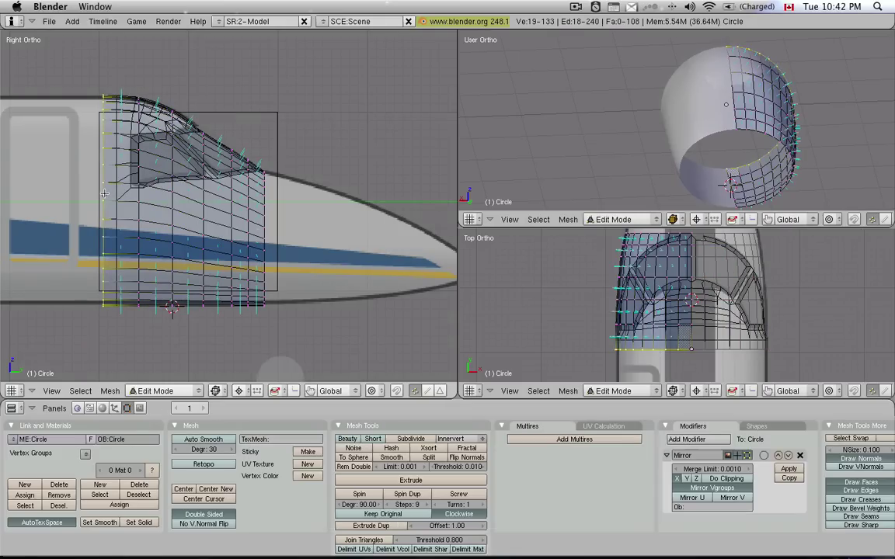
key(x)
click(105, 195)
key(Tab)
key(Tab)
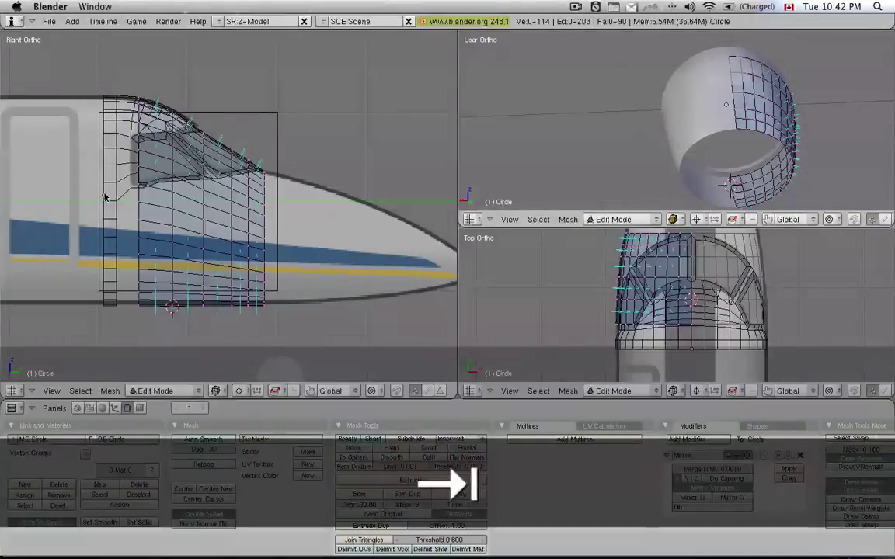
Move the section's remaining rear edge loop slightly backward to line up with the side window's rear frame edge
alt+right_click(138, 198)
key(g)
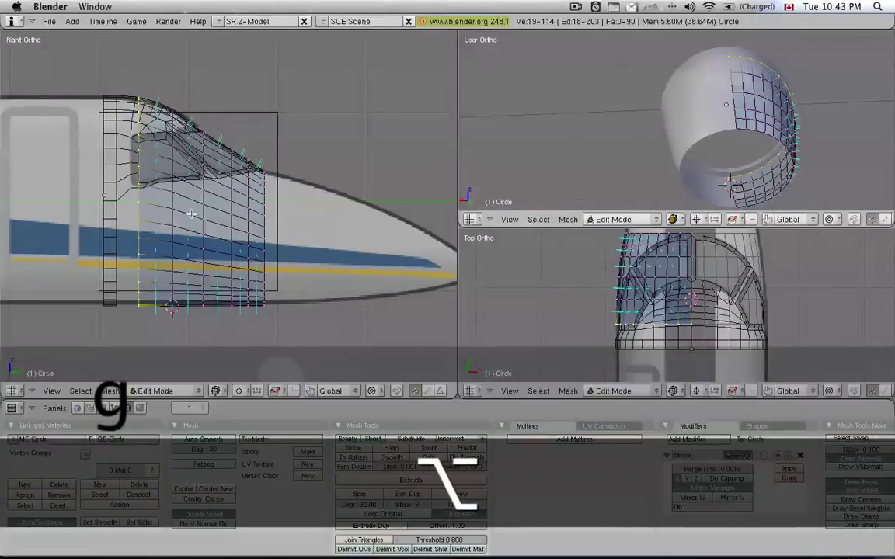
click(184, 213)
key(a)
Delete the section's upper vertices that cover the cockpit windows and the roof above them
key(b)
key(b)
key(super+z)
key(b)
key(b)
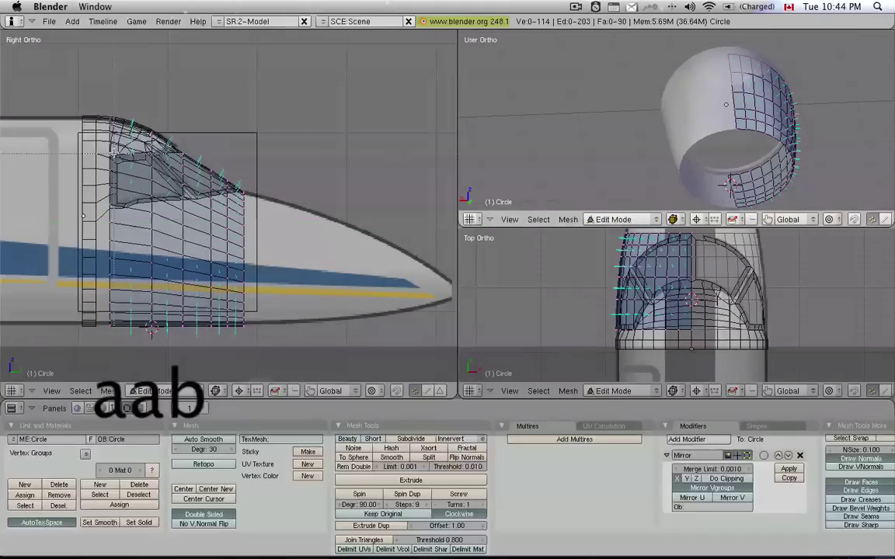
key(b)
drag(101, 122, 145, 145)
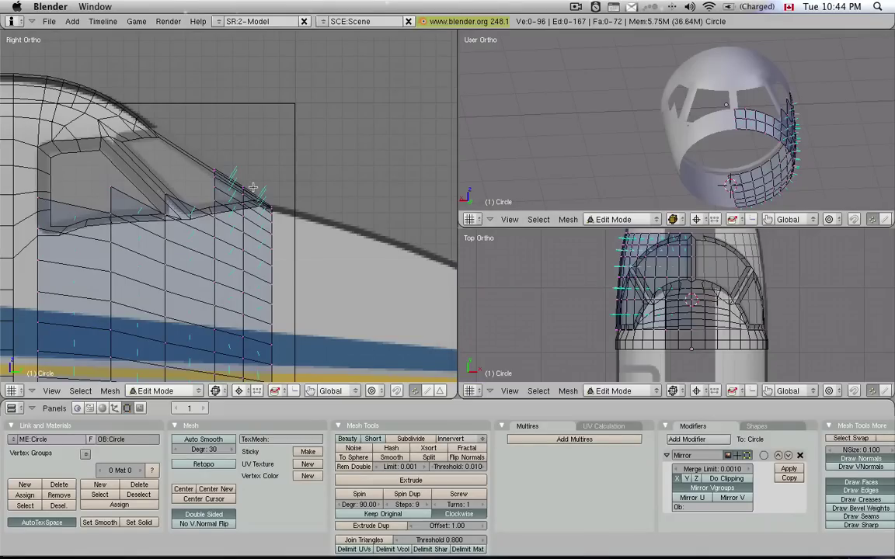
Delete the remaining vertices that rise above the window frame near the front of the windshield
key(b)
drag(191, 148, 203, 167)
key(x)
click(221, 181)
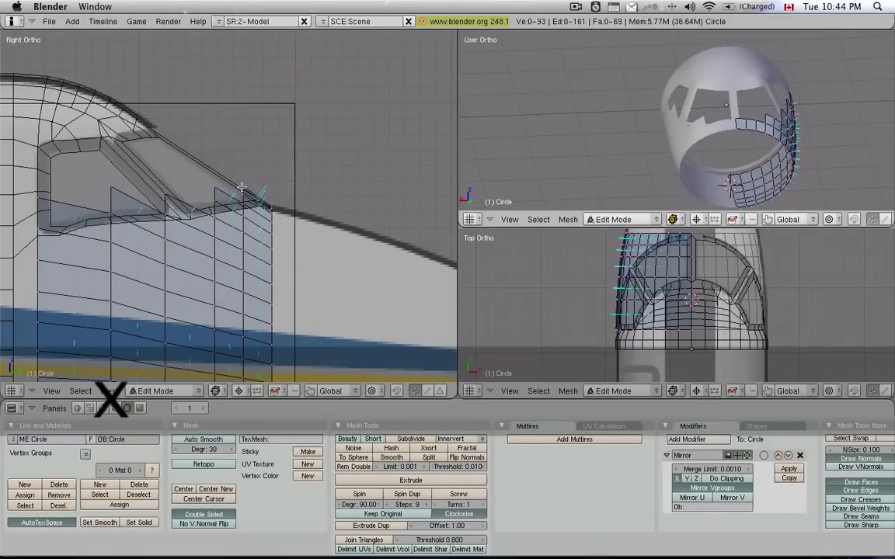
Examine how the trimmed lower section meets the window frames in wireframe and solid shading
scroll(272, 243, down, 2)
scroll(271, 243, down, 1)
key(Tab)
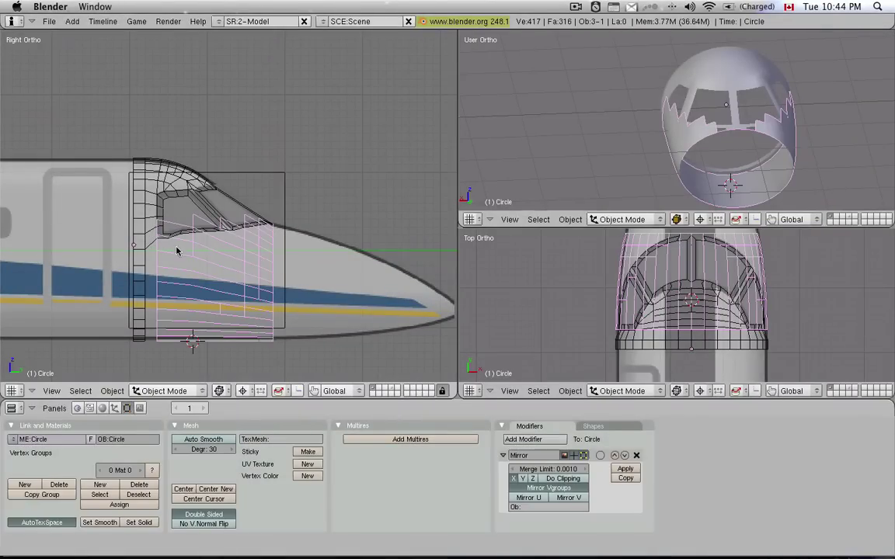
scroll(154, 231, up, 5)
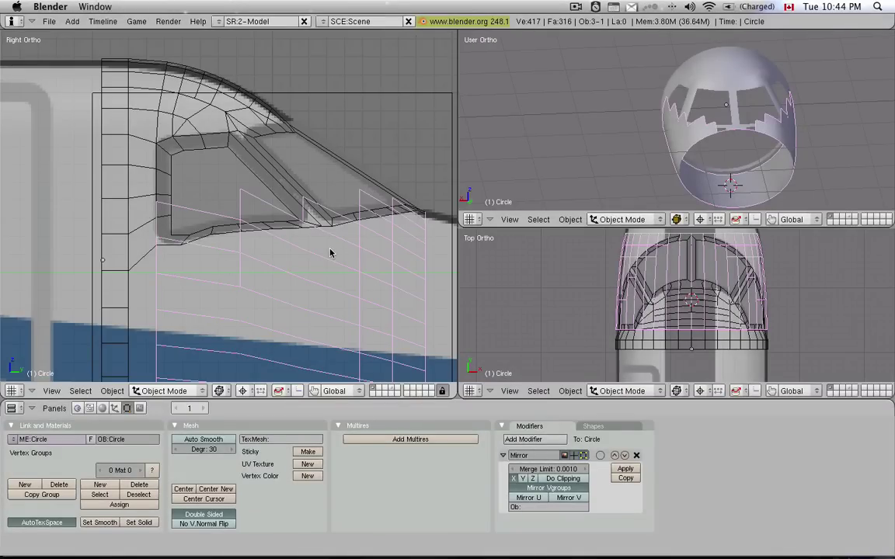
scroll(332, 252, down, 3)
key(z)
middle_drag(373, 219, 188, 241)
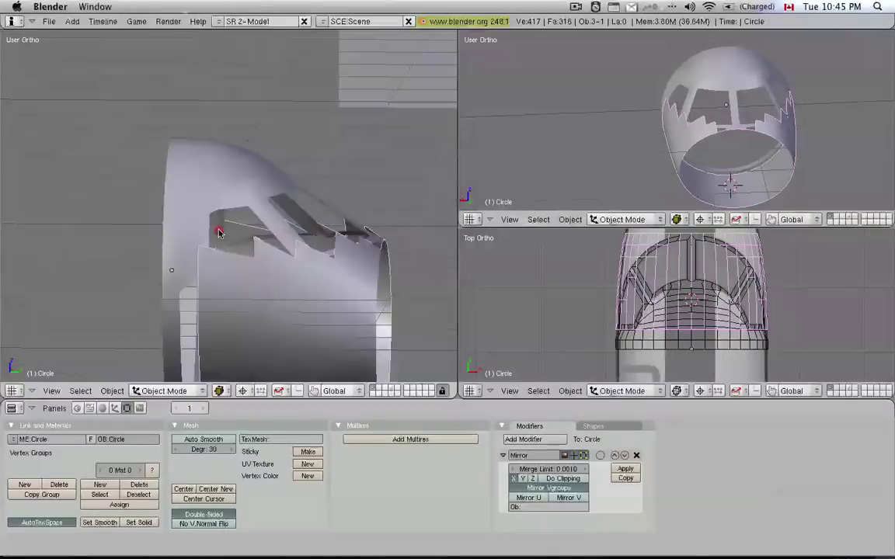
mouse_move(219, 233)
middle_down()
mouse_move(217, 222)
mouse_move(209, 231)
middle_up()
key(KP_3)
key(z)
Join the trimmed lower nose section and the cockpit window section into one mesh object
shift+right_click(218, 241)
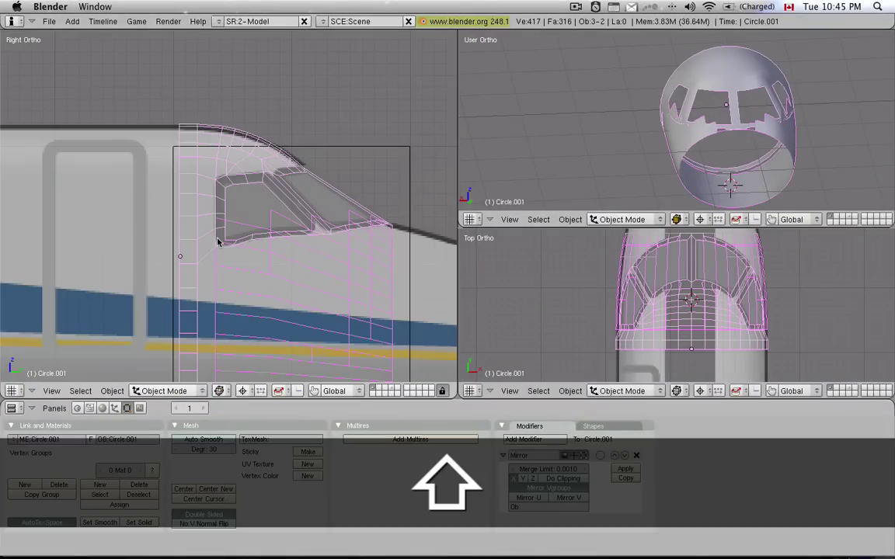
right_click(235, 262)
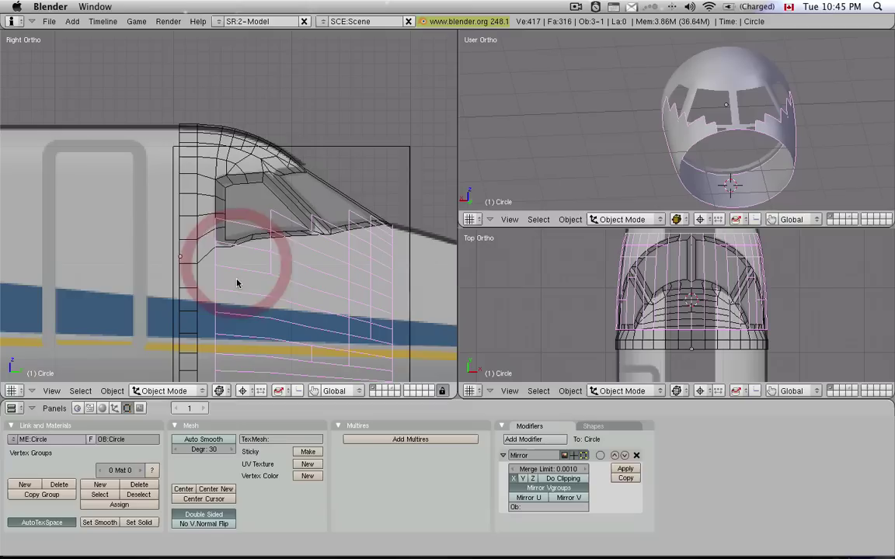
shift+right_click(187, 253)
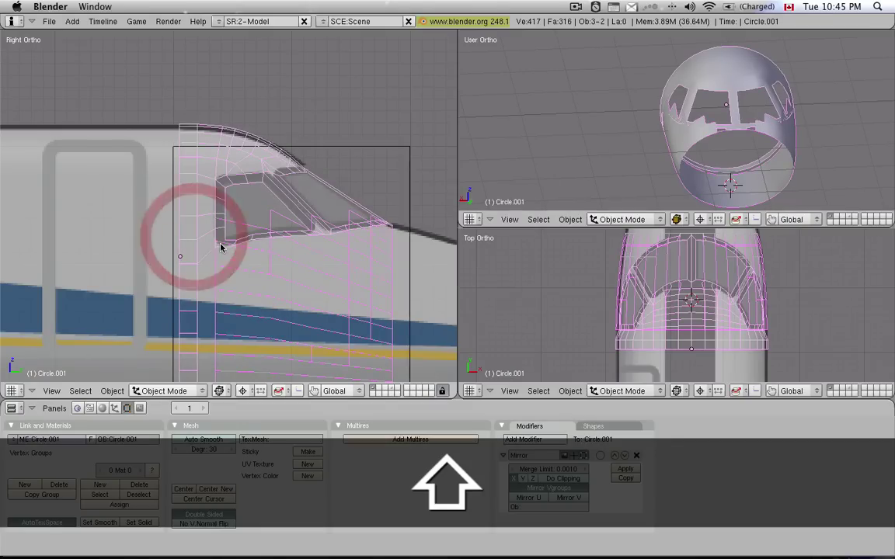
middle_drag(228, 188, 249, 202)
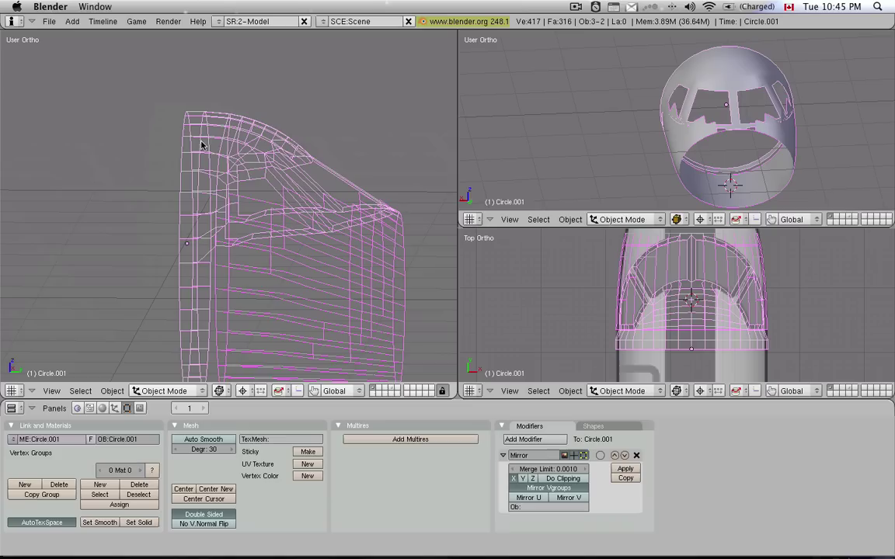
key(ctrl+j)
click(254, 180)
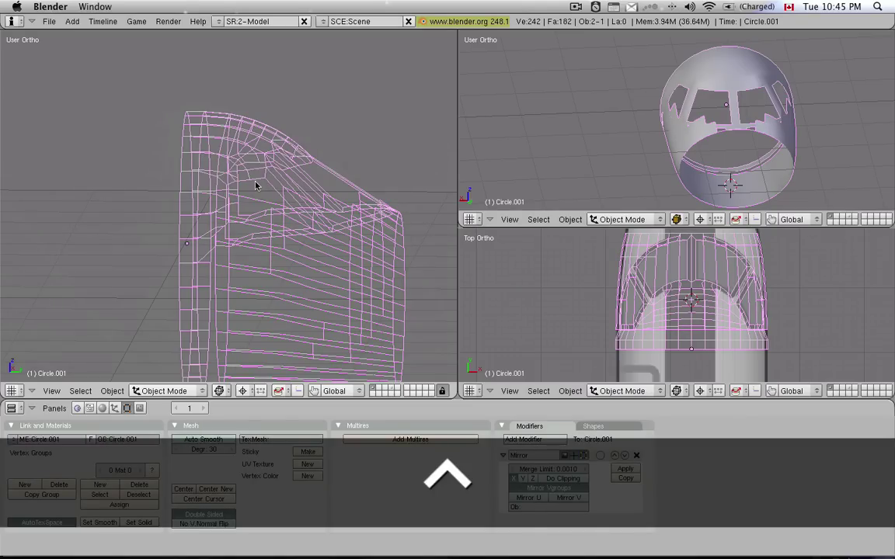
Merge the lower section's protruding vertex nearest the centre pillar with the adjacent vertex on the windshield frame's lower edge
mouse_move(256, 180)
middle_down()
mouse_move(256, 193)
mouse_move(320, 208)
mouse_move(286, 259)
mouse_move(215, 249)
mouse_move(128, 257)
mouse_move(393, 224)
mouse_move(225, 184)
middle_up()
key(KP_1)
key(KP_3)
key(z)
key(Tab)
key(z)
scroll(312, 255, up, 3)
scroll(394, 224, up, 4)
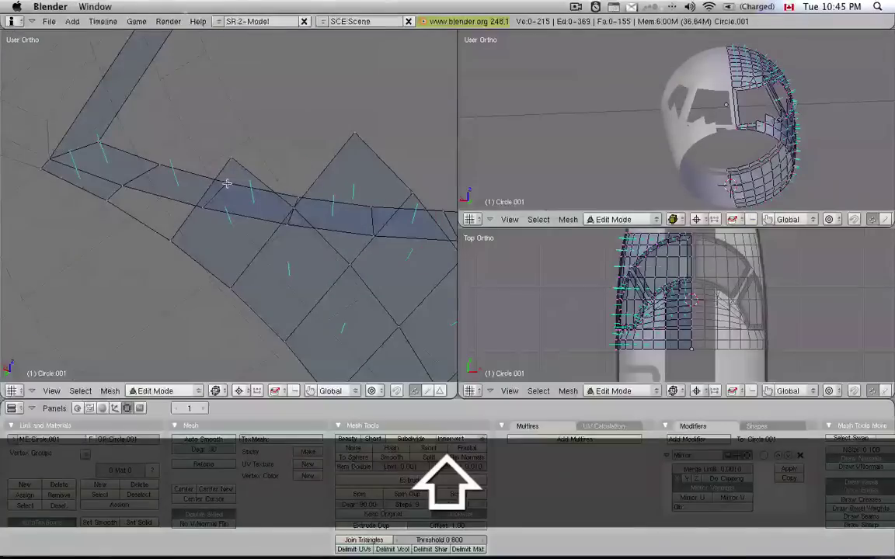
right_click(228, 158)
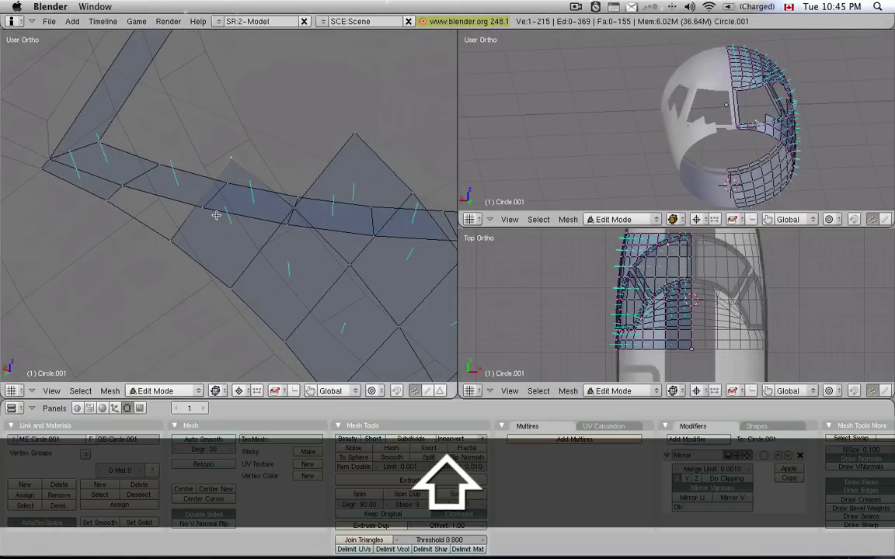
middle_drag(210, 209, 173, 210)
shift+right_click(173, 210)
key(alt+m)
click(178, 239)
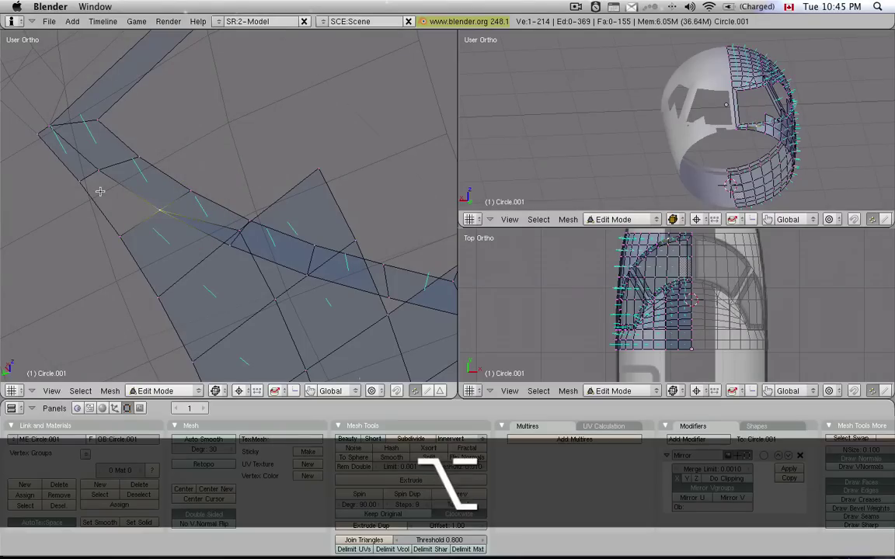
Fill the gap beside the merged vertex with a four-sided face between the windshield frame and the lower section
right_click(82, 168)
shift+right_click(97, 184)
shift+right_click(116, 230)
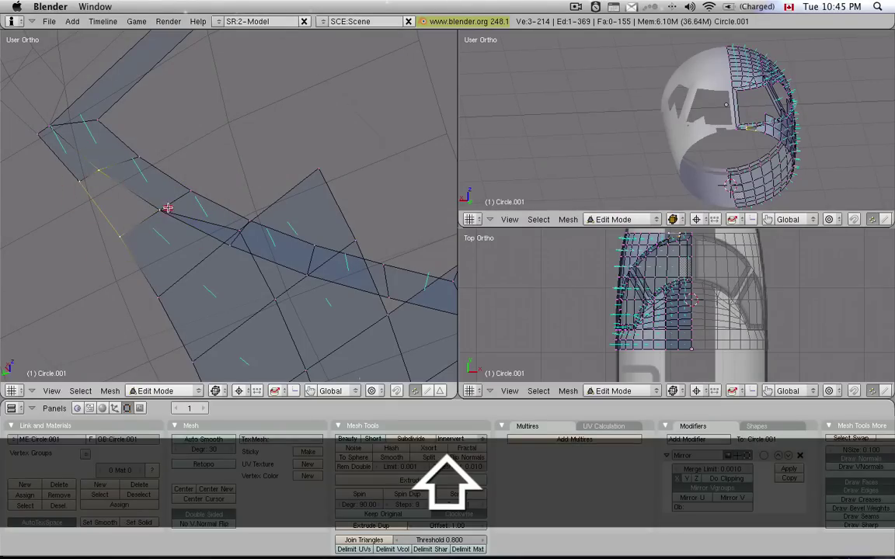
shift+right_click(168, 207)
key(f)
Merge the next pair of neighbouring vertices where the lower section meets the windshield frame's lower edge
right_click(230, 224)
shift+right_click(220, 256)
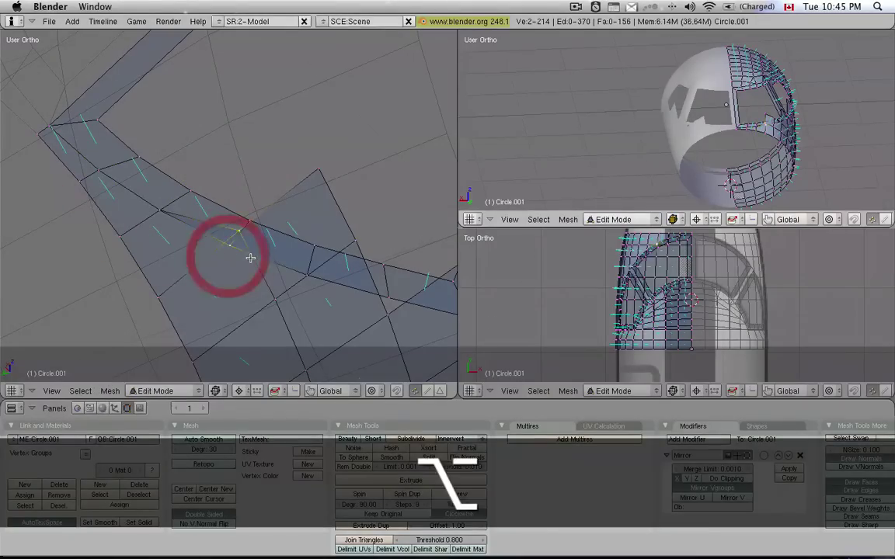
key(alt+m)
click(249, 258)
middle_drag(248, 255, 233, 293)
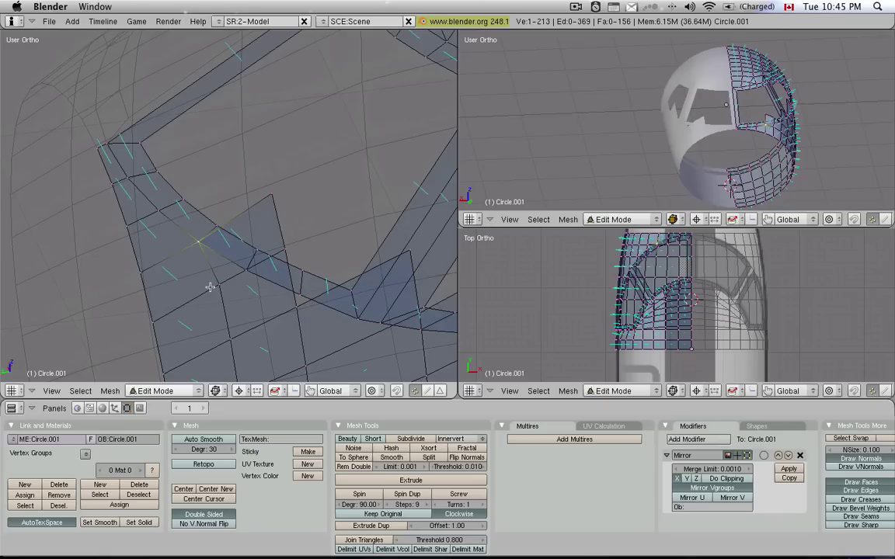
Subdivide the next lower-section edge crossing the windshield frame and merge its midpoint with the nearby frame vertex
shift+right_click(194, 258)
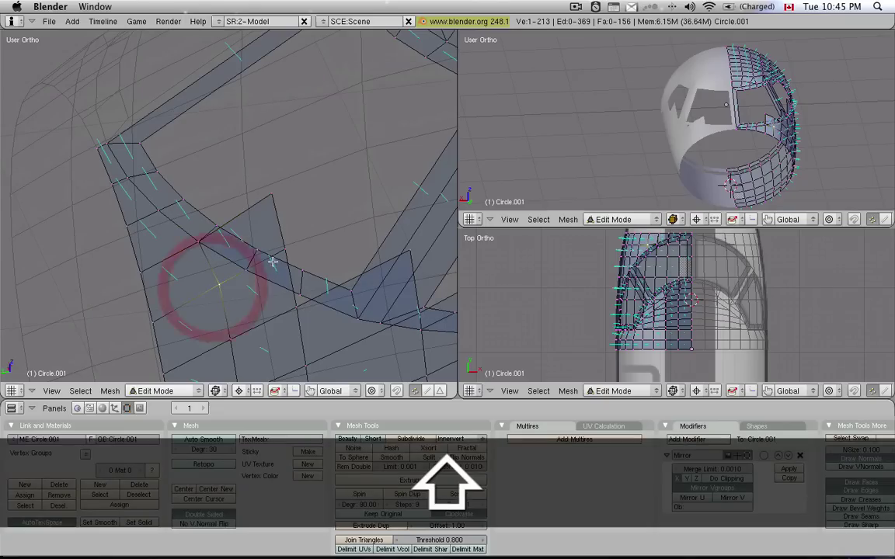
key(w)
click(293, 199)
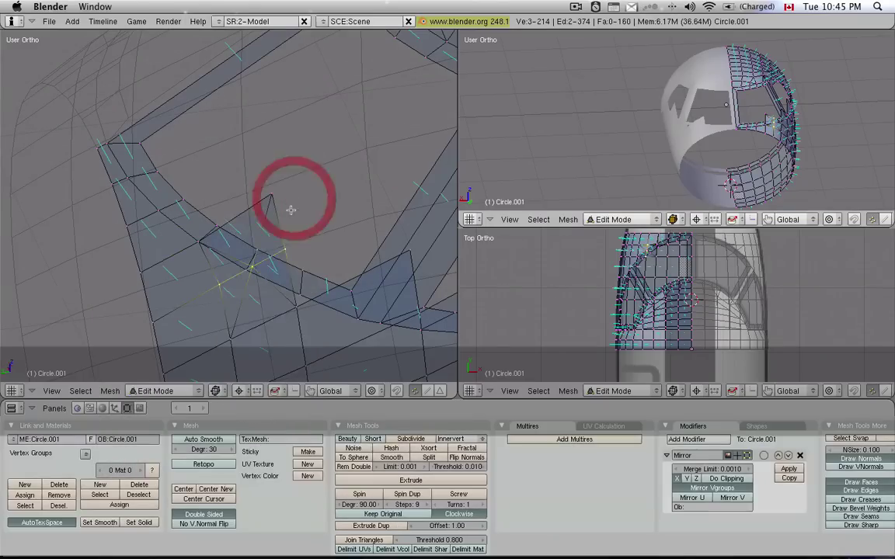
key(alt+m)
click(255, 270)
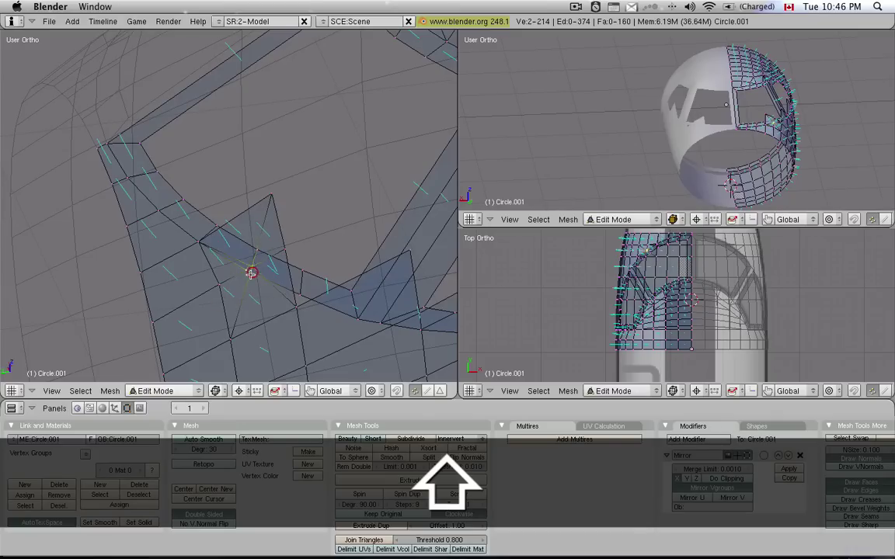
Delete the leftover lower-section geometry protruding into the window opening
key(x)
click(298, 200)
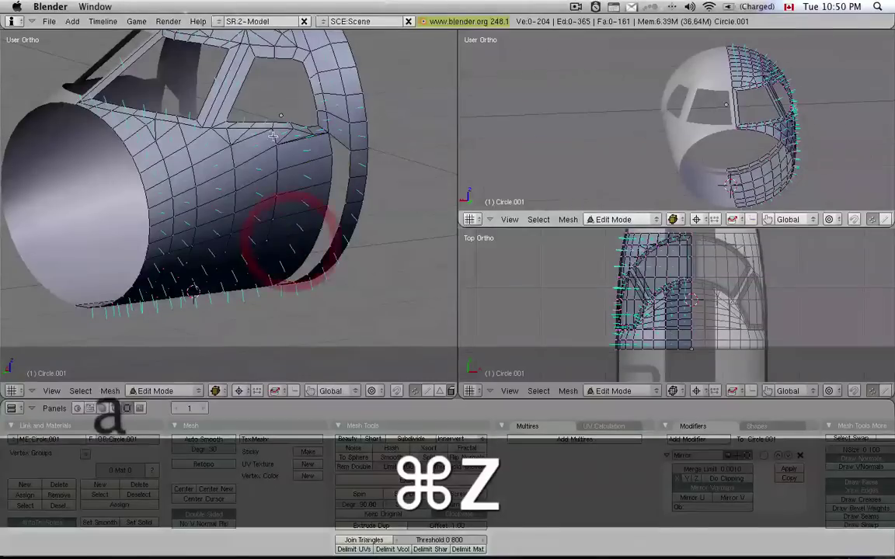
mouse_move(279, 233)
middle_down()
mouse_move(290, 180)
mouse_move(276, 210)
mouse_move(264, 147)
middle_up()
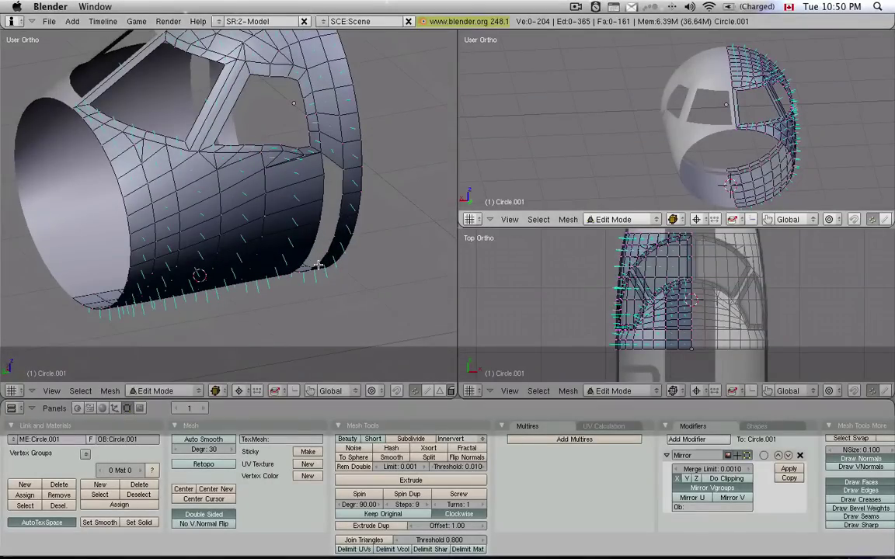
Merge the first two facing vertex pairs across the open seam below the rear of the side window
middle_drag(318, 266, 315, 180)
middle_drag(335, 141, 320, 169)
right_click(331, 160)
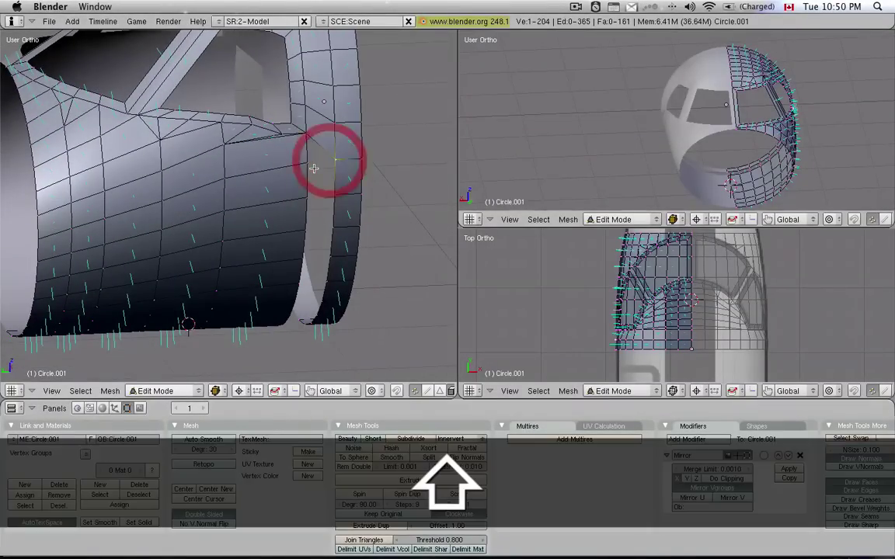
shift+right_click(313, 168)
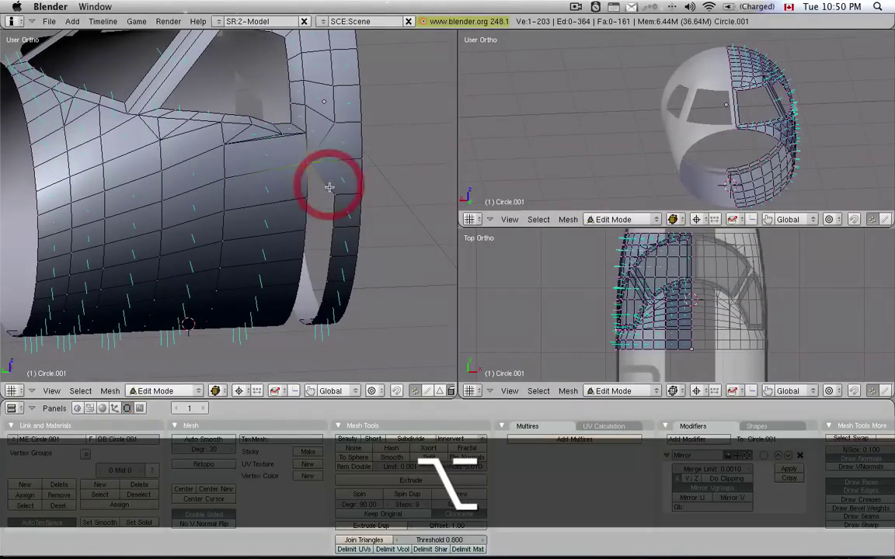
right_click(321, 198)
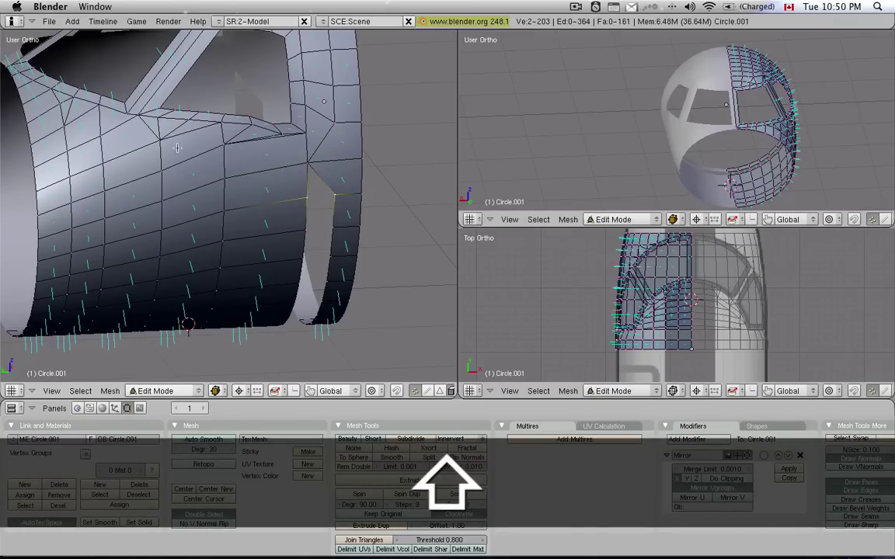
key(alt+m)
click(329, 273)
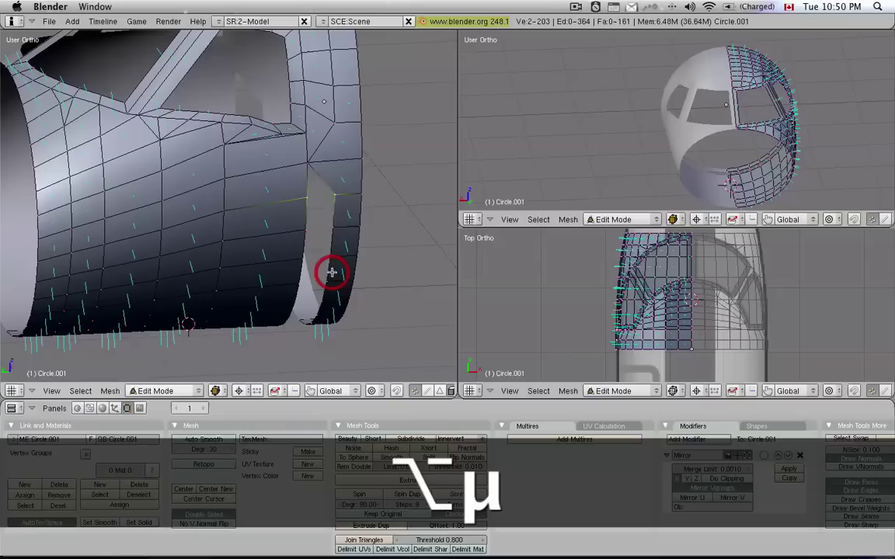
Merge the remaining facing vertex pairs down the seam to the belly's centreline to close the gap
right_click(334, 203)
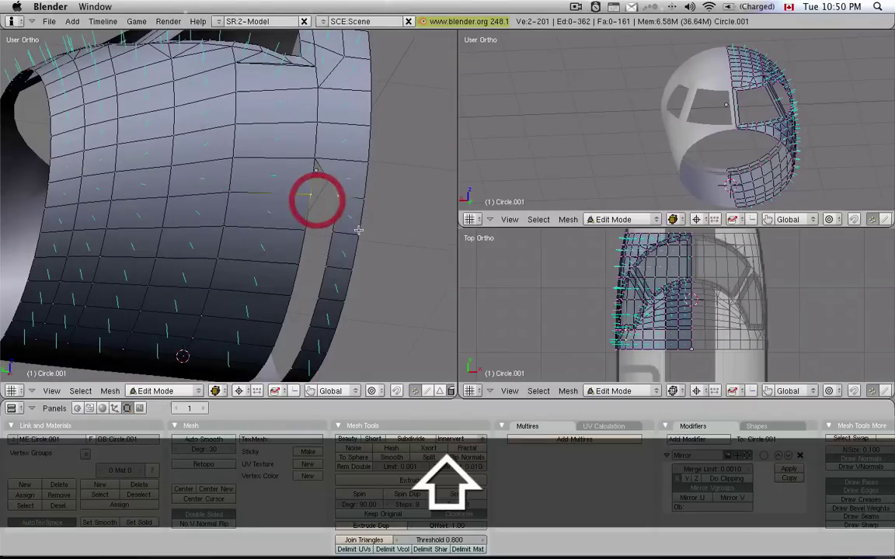
key(alt+m)
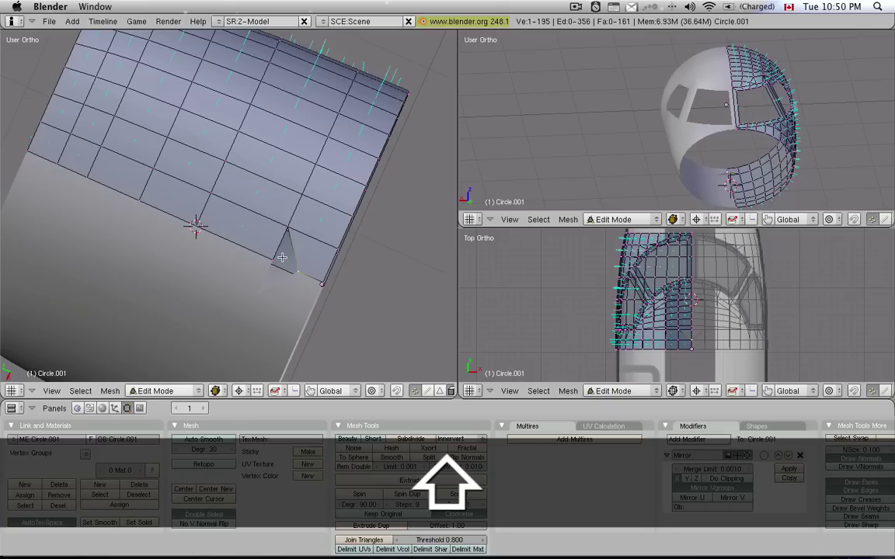
middle_drag(315, 138, 304, 190)
key(alt)
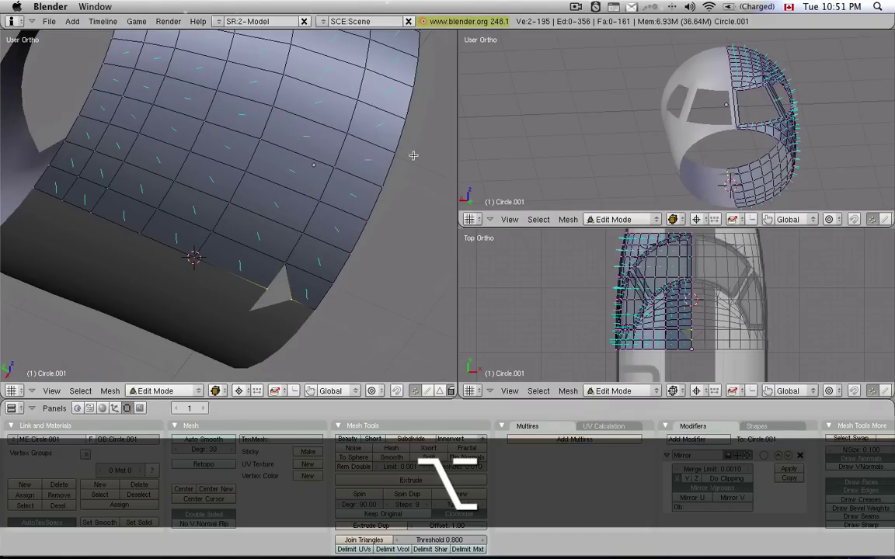
key(alt+m)
click(376, 235)
Try triangulating all faces of the nose mesh and compare its shading in Object Mode
middle_drag(339, 194, 263, 124)
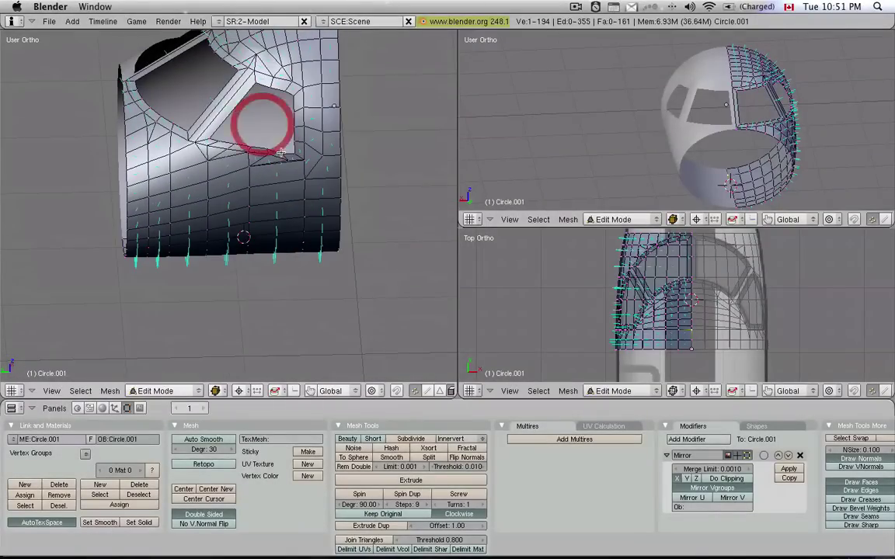
middle_drag(269, 188, 272, 178)
key(a)
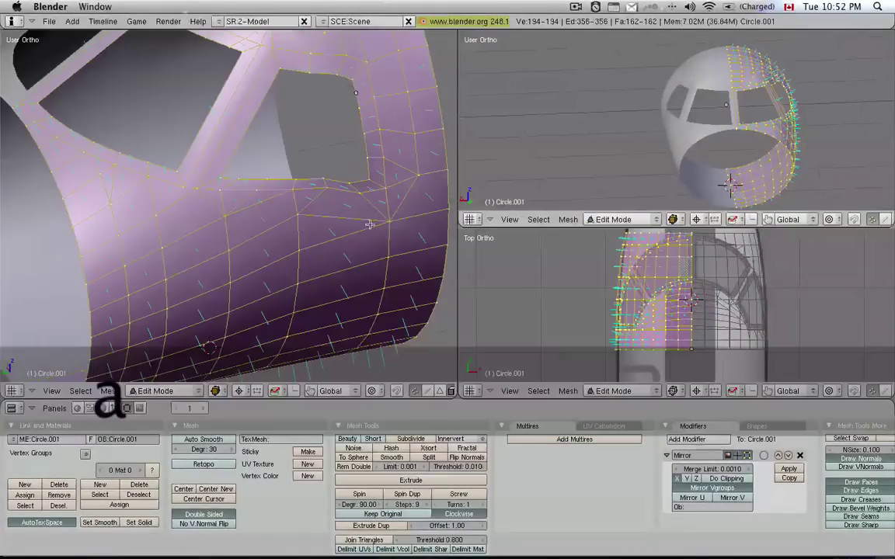
scroll(368, 224, down, 1)
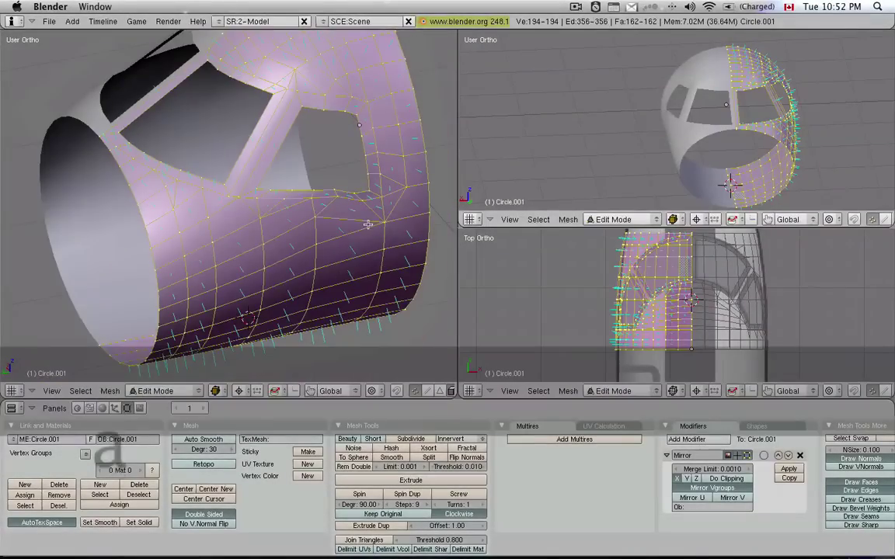
middle_drag(369, 224, 398, 258)
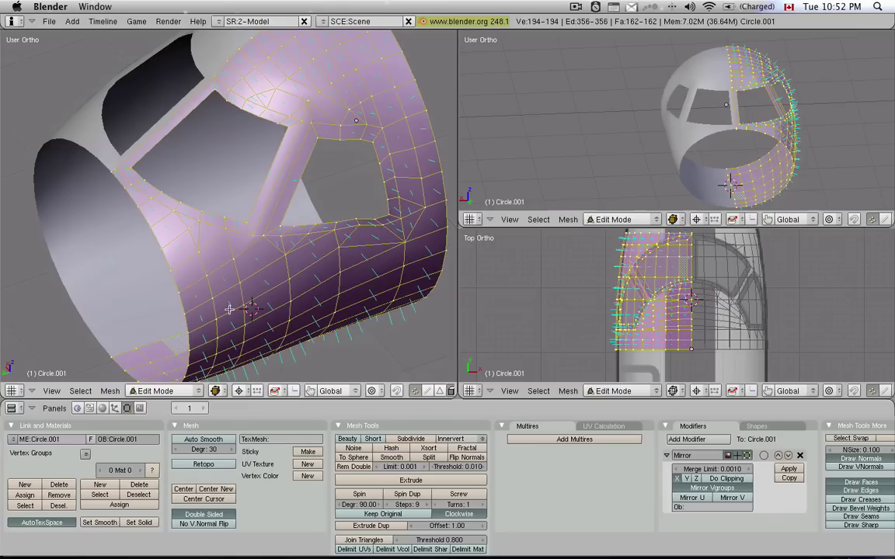
key(ctrl+f)
click(302, 258)
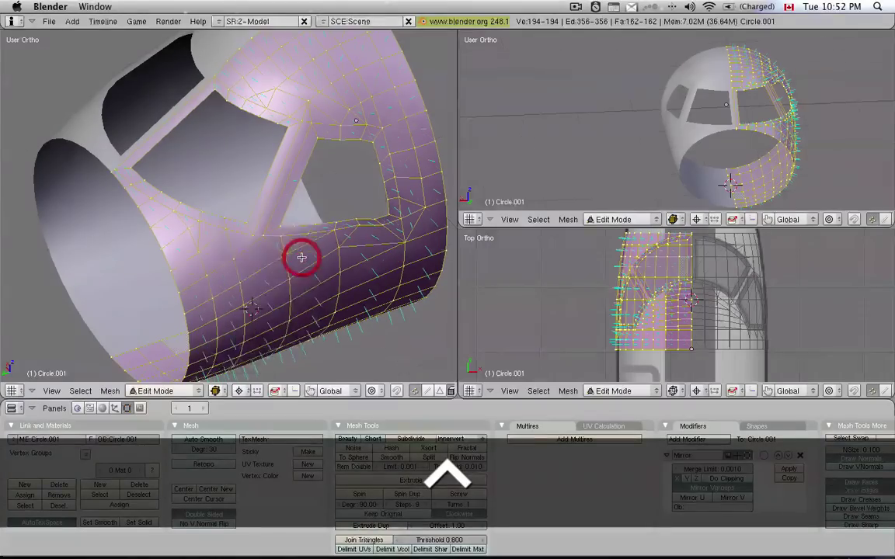
middle_drag(300, 255, 258, 189)
key(Tab)
key(Tab)
middle_drag(277, 156, 275, 221)
key(Tab)
key(Tab)
key(ctrl+f)
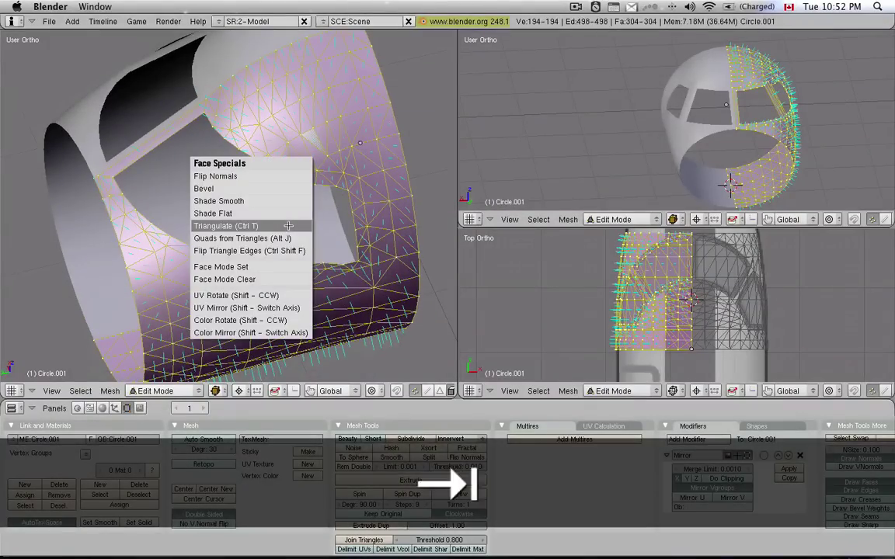
Undo the triangulation of the whole nose mesh
key(super+z)
key(super+z)
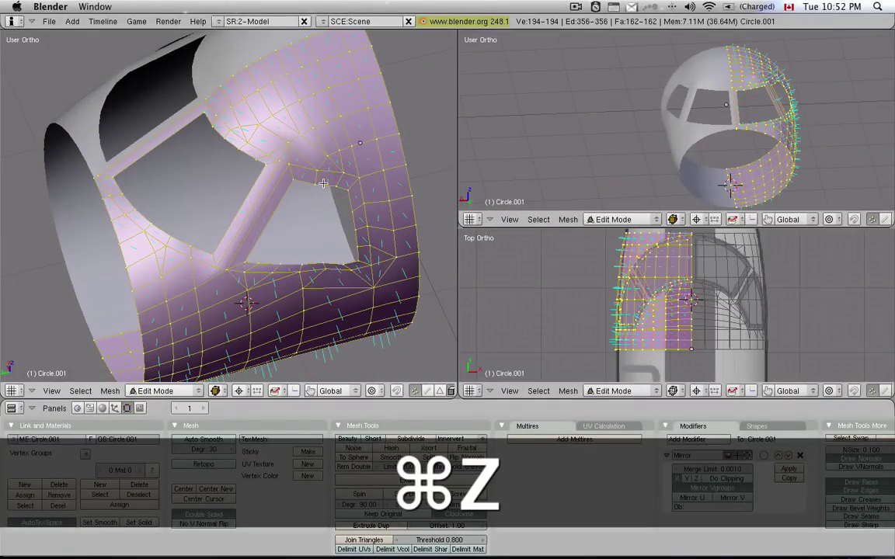
middle_drag(333, 242, 332, 206)
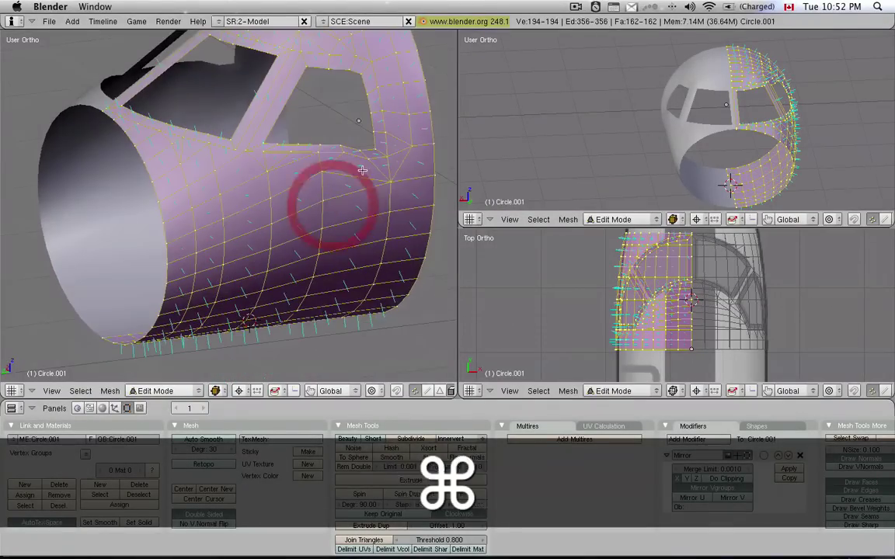
Triangulate only the four-sided face directly beneath the base of the pillar between the windshield and side window
scroll(363, 171, up, 2)
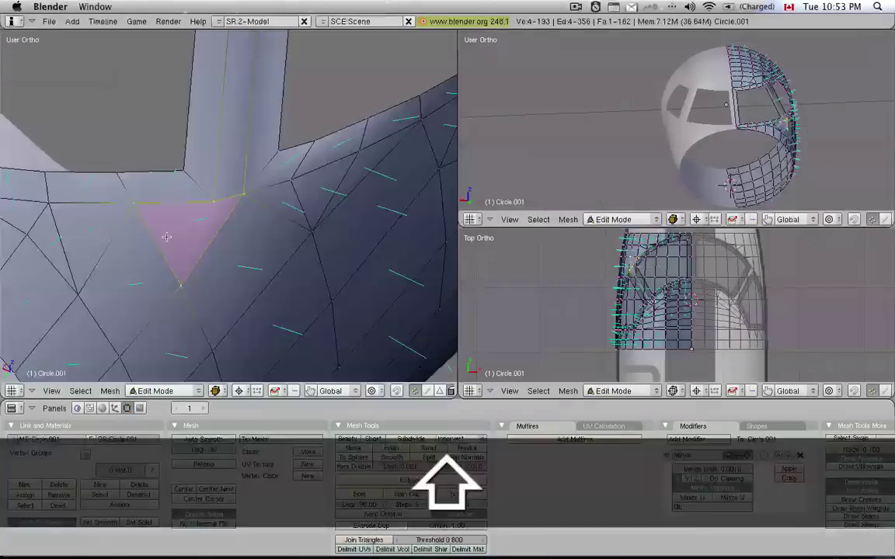
key(a)
right_click(212, 202)
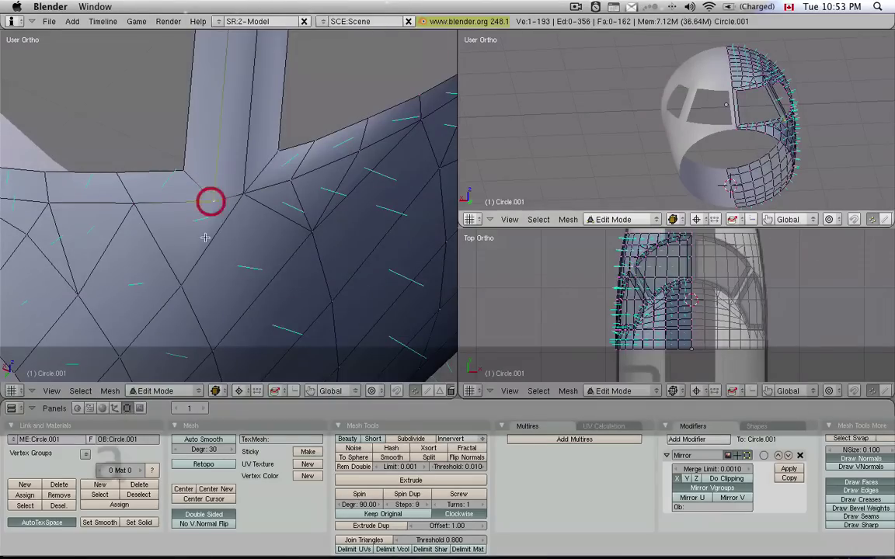
shift+right_click(182, 282)
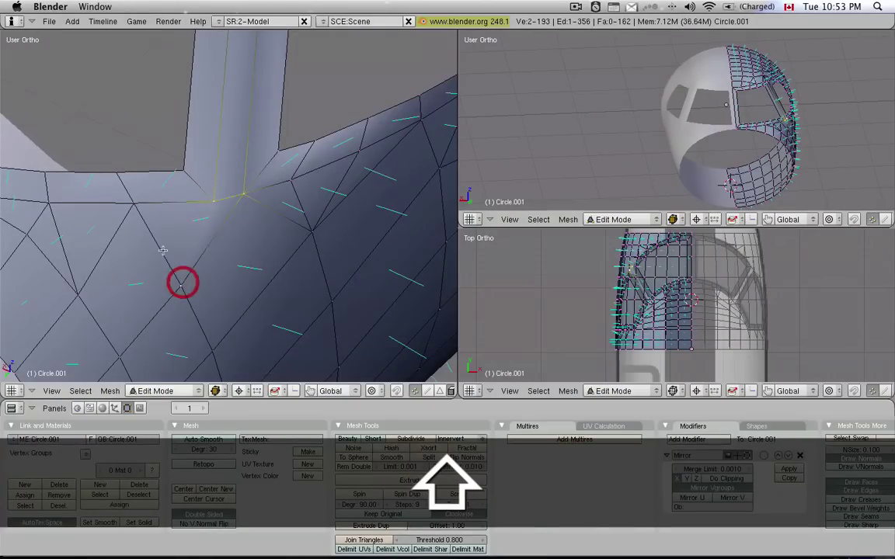
shift+right_click(136, 209)
key(ctrl+f)
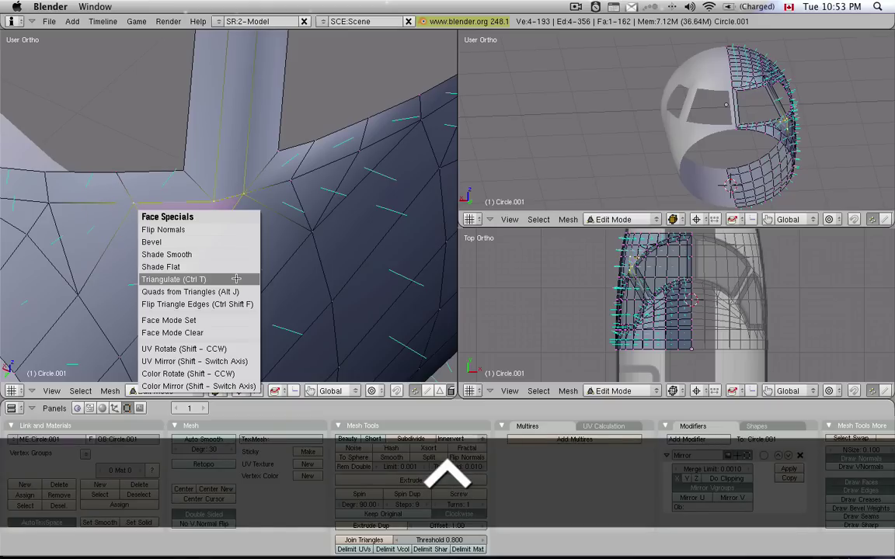
click(237, 278)
Examine the smooth shading in Object Mode around the windshield pillar and below the side window
key(Tab)
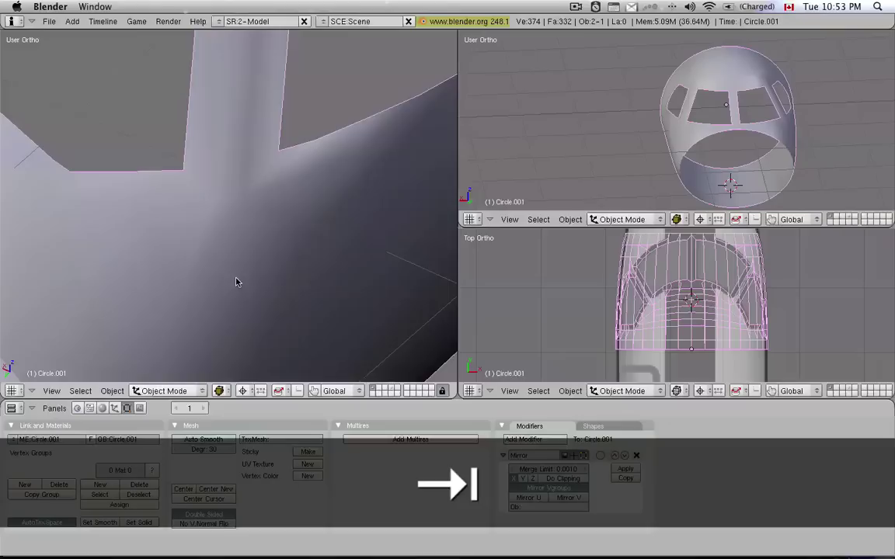
scroll(236, 281, down, 6)
middle_drag(238, 289, 262, 196)
scroll(330, 245, up, 2)
scroll(180, 252, up, 3)
scroll(354, 124, down, 5)
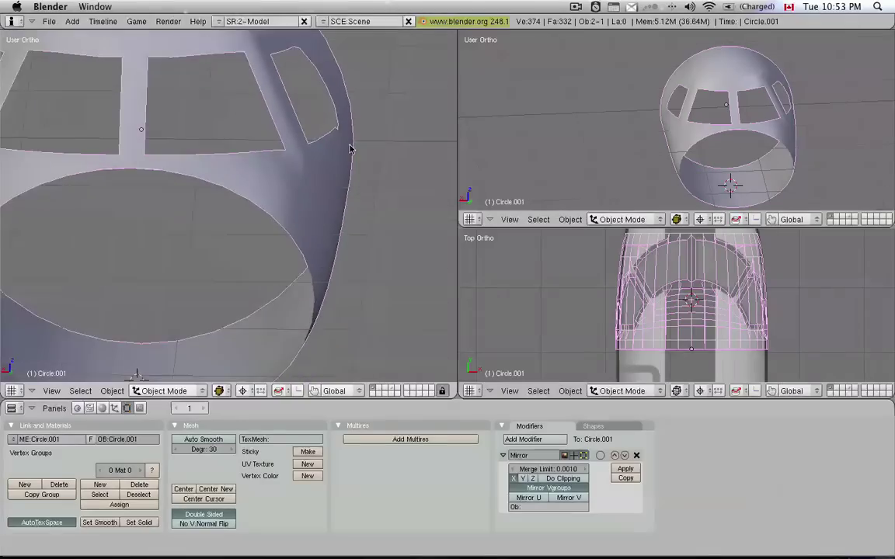
mouse_move(335, 174)
middle_down()
mouse_move(380, 158)
mouse_move(340, 136)
mouse_move(305, 148)
mouse_move(295, 164)
mouse_move(333, 178)
middle_up()
scroll(327, 148, up, 3)
In the front wireframe view, move the two joined side vertices just below the side window outward about 0.04 along global X
key(Tab)
key(shift+KP_1)
key(1)
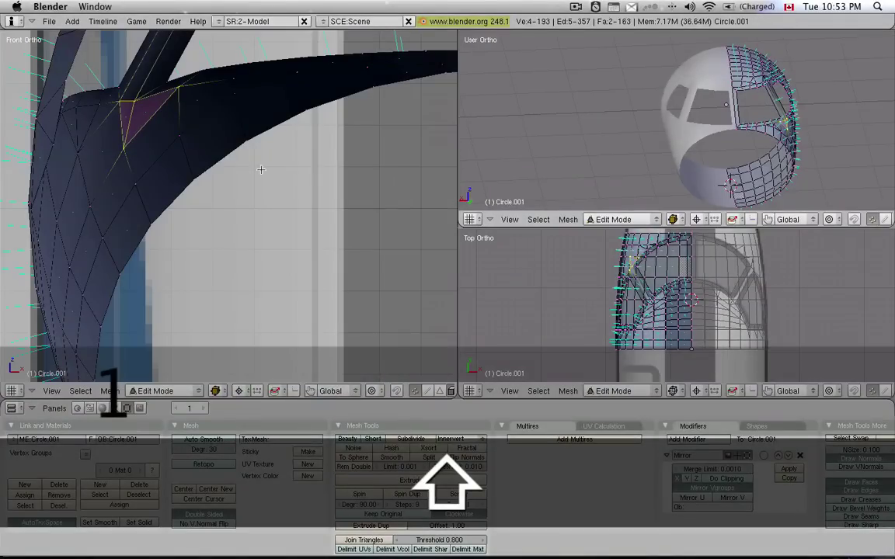
shift+middle_drag(202, 150, 316, 202)
key(z)
scroll(316, 202, up, 4)
shift+middle_drag(152, 187, 295, 230)
key(z)
key(z)
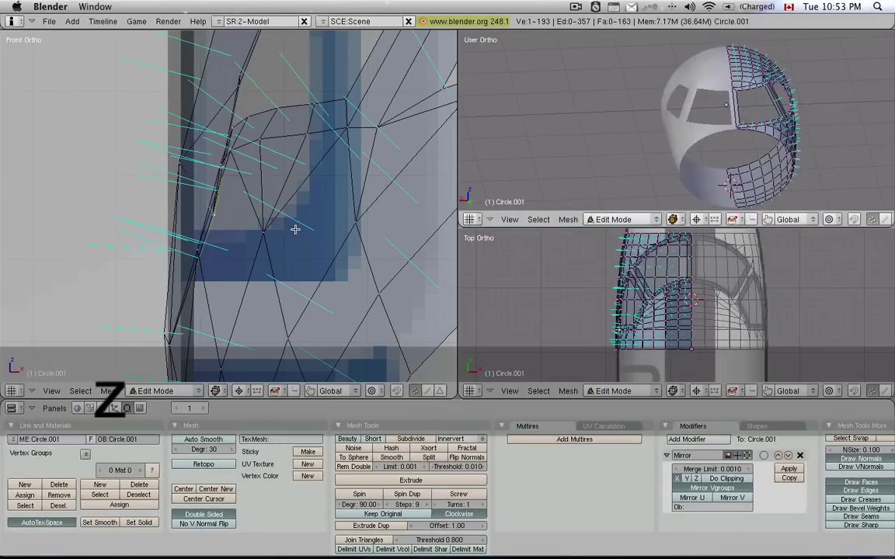
key(a)
key(b)
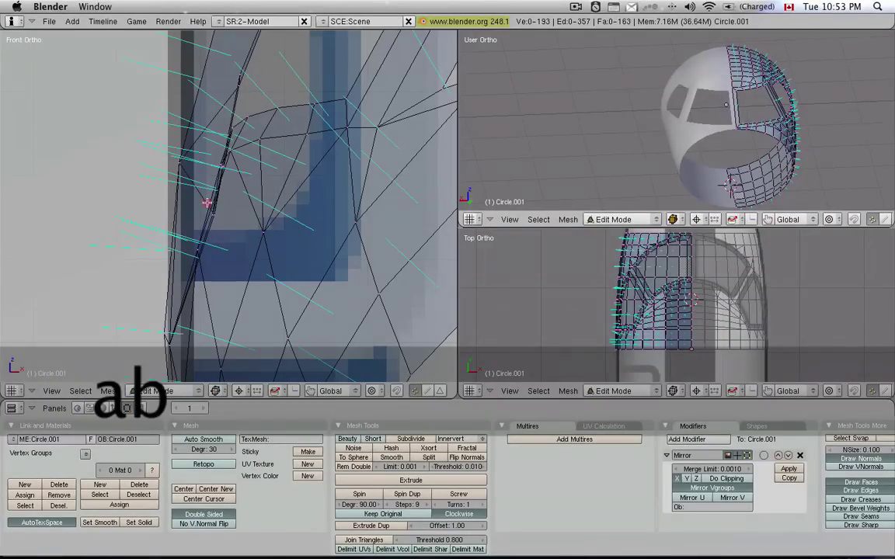
drag(228, 227, 230, 226)
key(g)
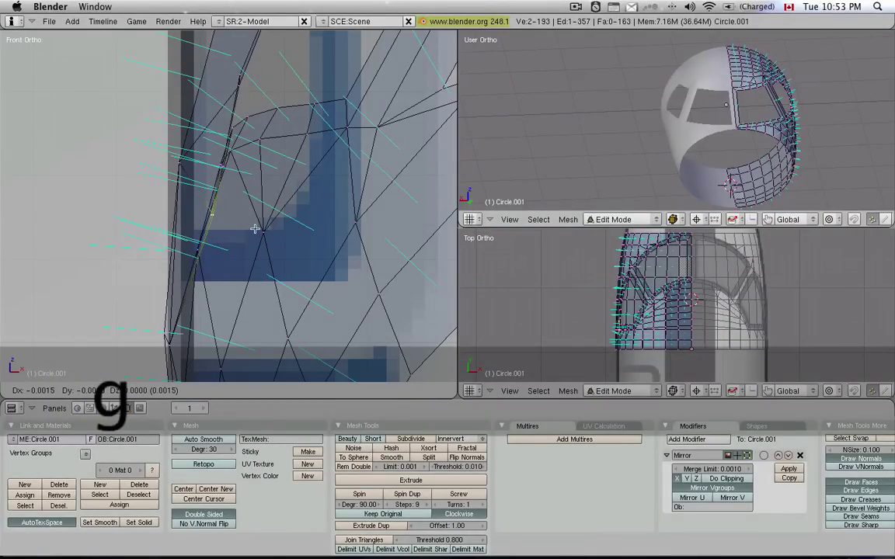
click(255, 229)
middle_click(252, 228)
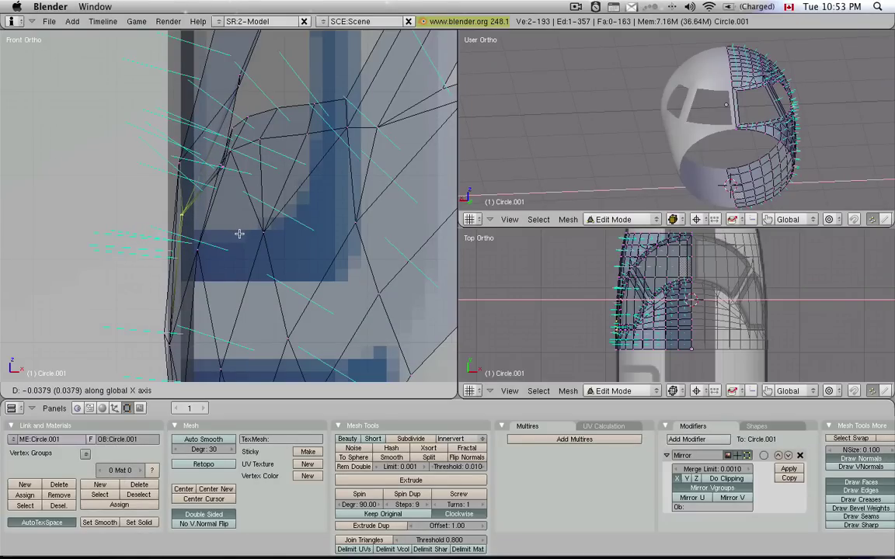
click(234, 184)
Move the group of three vertices just above them, at the side window's lower edge, outward about 0.02 along global X
key(a)
key(b)
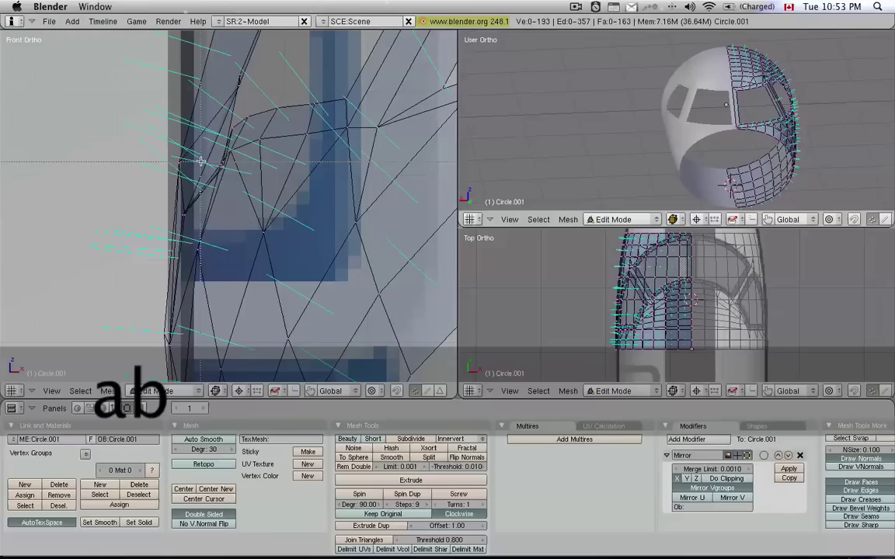
drag(195, 153, 234, 185)
key(g)
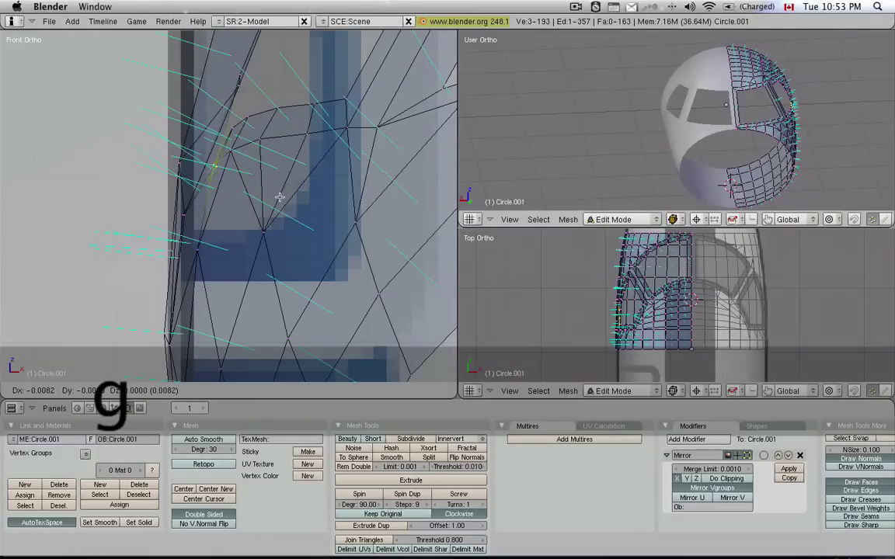
key(x)
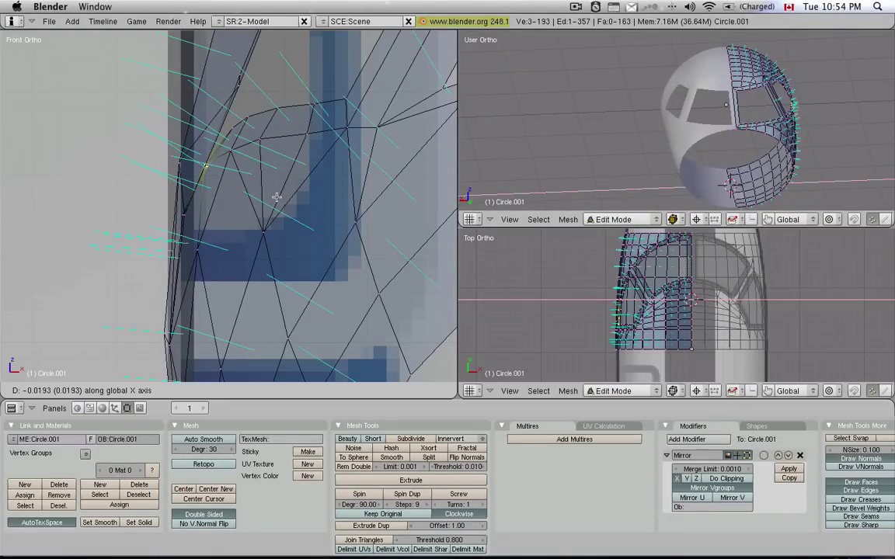
click(275, 197)
key(a)
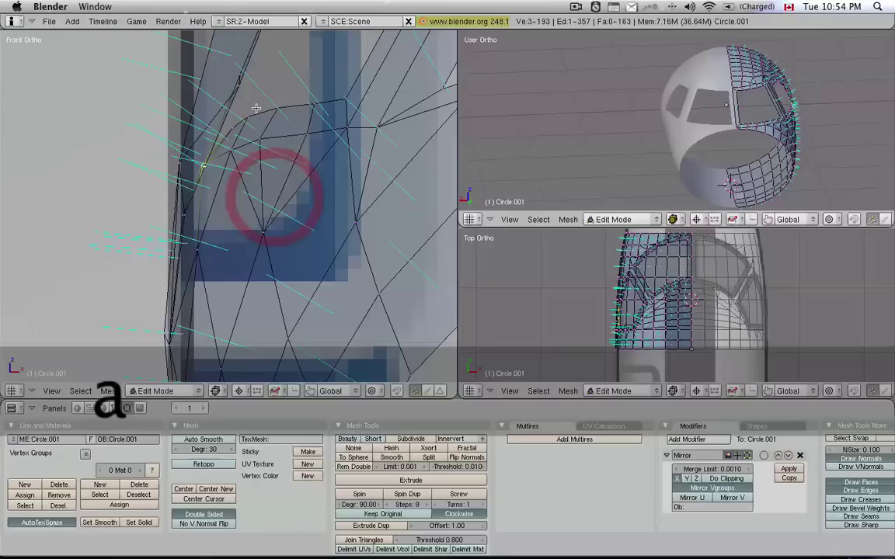
Inspect the adjusted fuselage side from several angles in Object Mode with solid shading
key(Tab)
scroll(303, 234, down, 6)
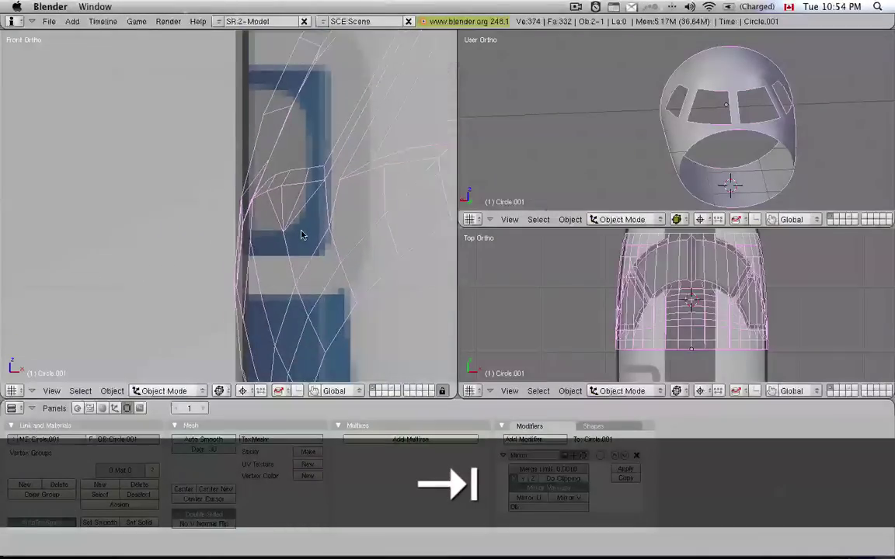
mouse_move(288, 235)
middle_down()
mouse_move(298, 268)
mouse_move(334, 270)
middle_up()
key(z)
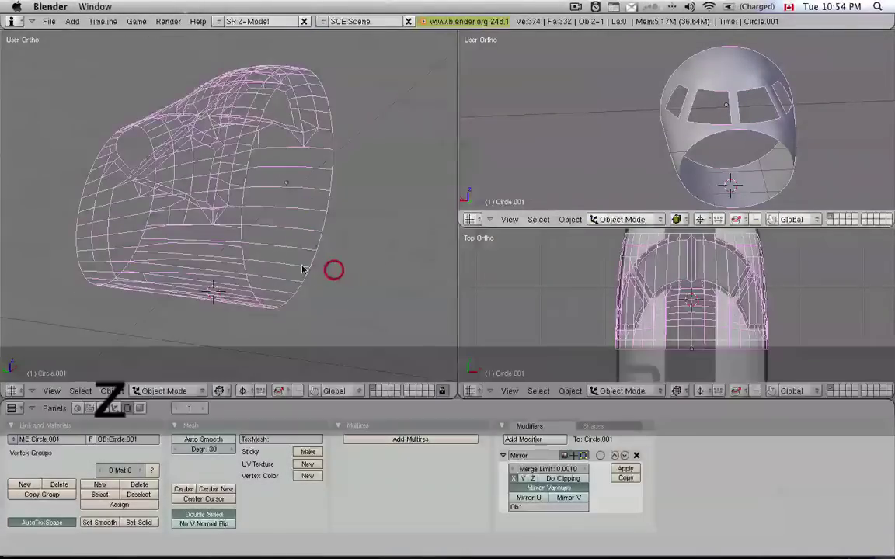
mouse_move(203, 227)
middle_down()
mouse_move(307, 228)
mouse_move(324, 198)
mouse_move(422, 202)
middle_up()
middle_drag(211, 166, 333, 200)
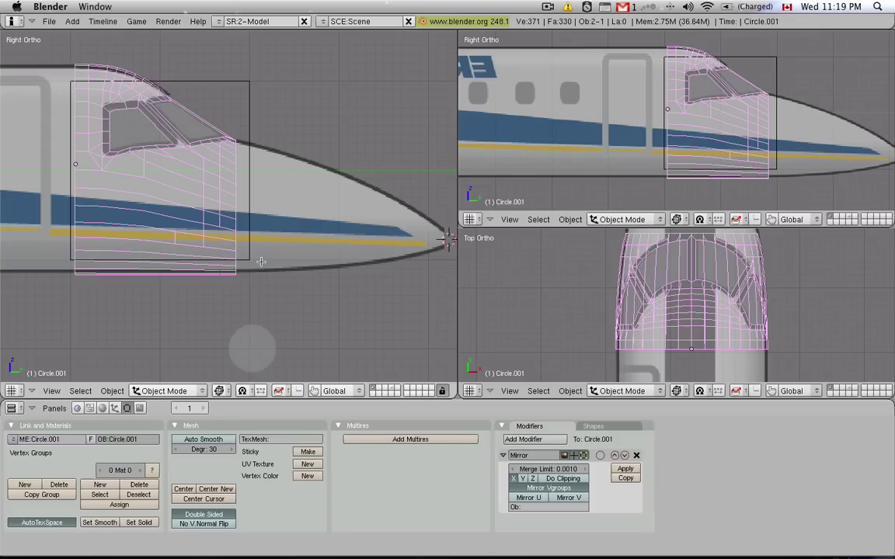
Extrude only the edges of the fuselage's front edge loop forward about 2.39 along global Y, reaching the nose tip
key(Tab)
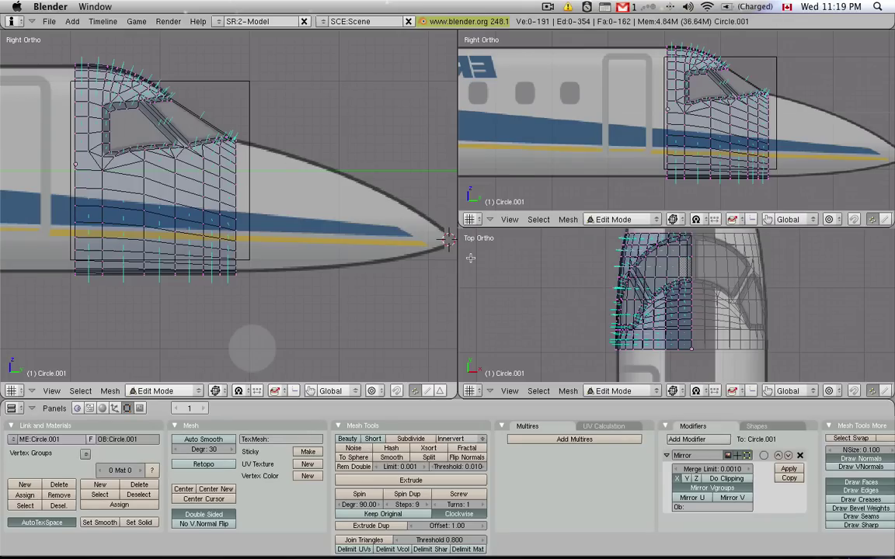
alt+right_click(237, 202)
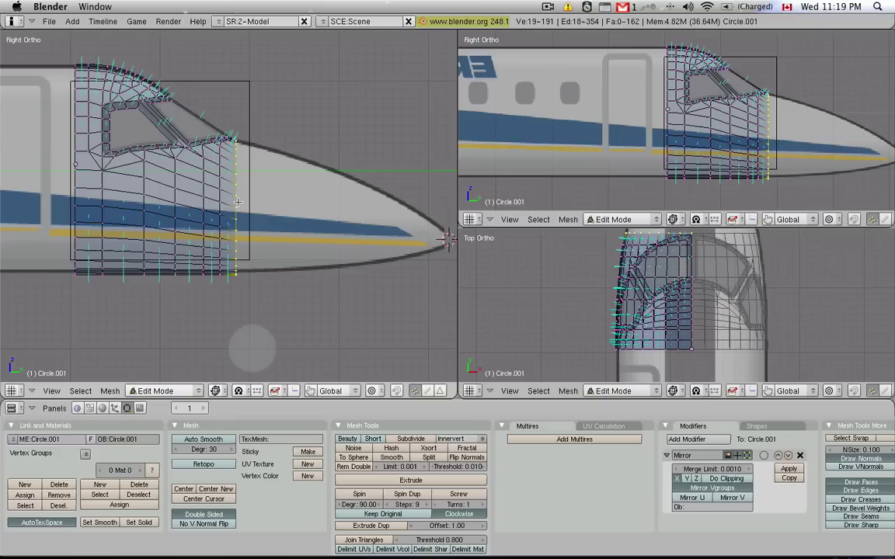
shift+middle_drag(350, 260, 318, 259)
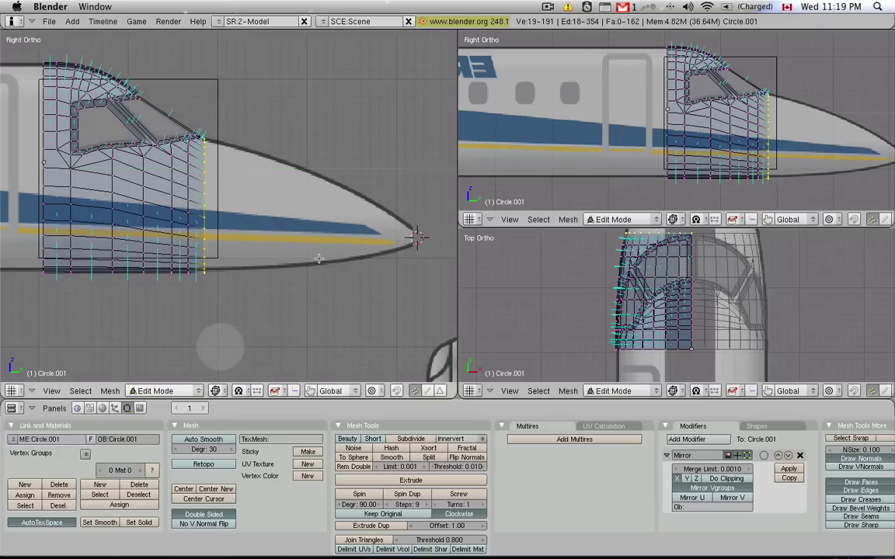
key(e)
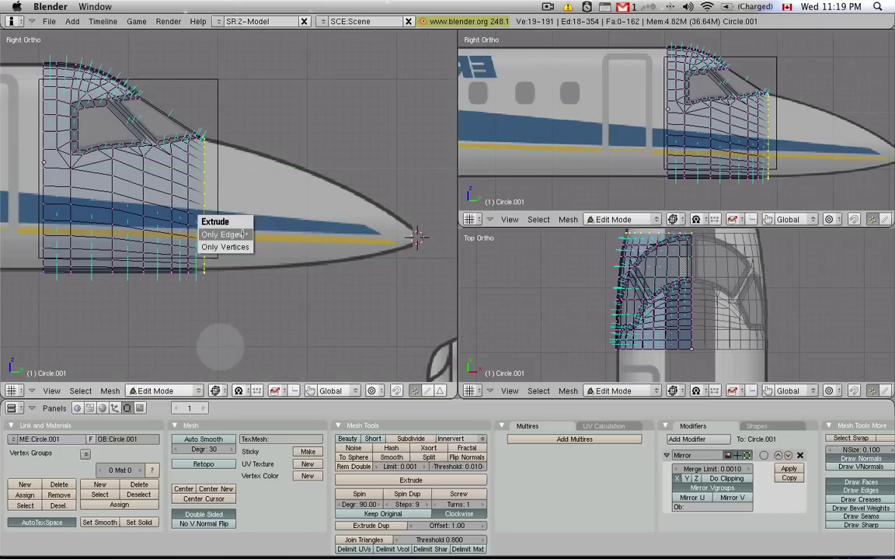
click(241, 234)
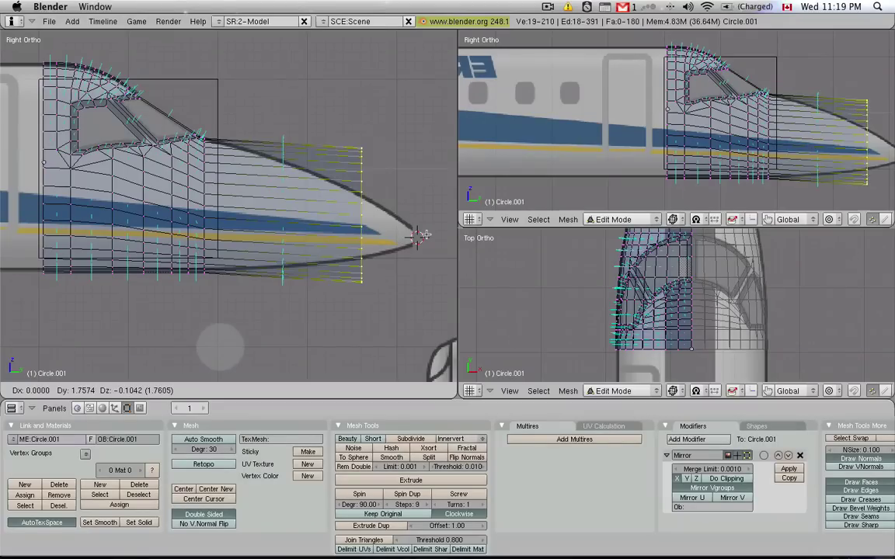
key(y)
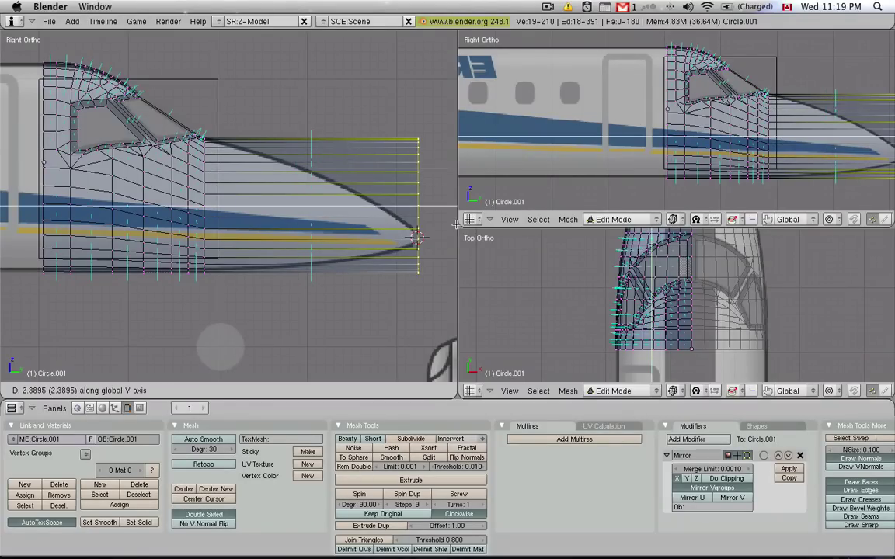
click(456, 226)
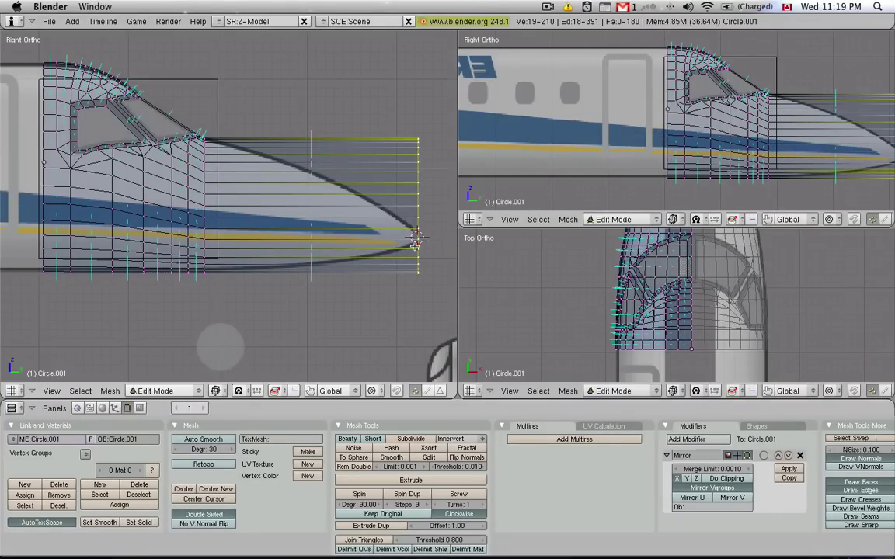
Snap the 3D cursor to the fuselage object's centre in Object Mode, and place it on the nose tip in the side view
middle_drag(416, 240, 241, 211)
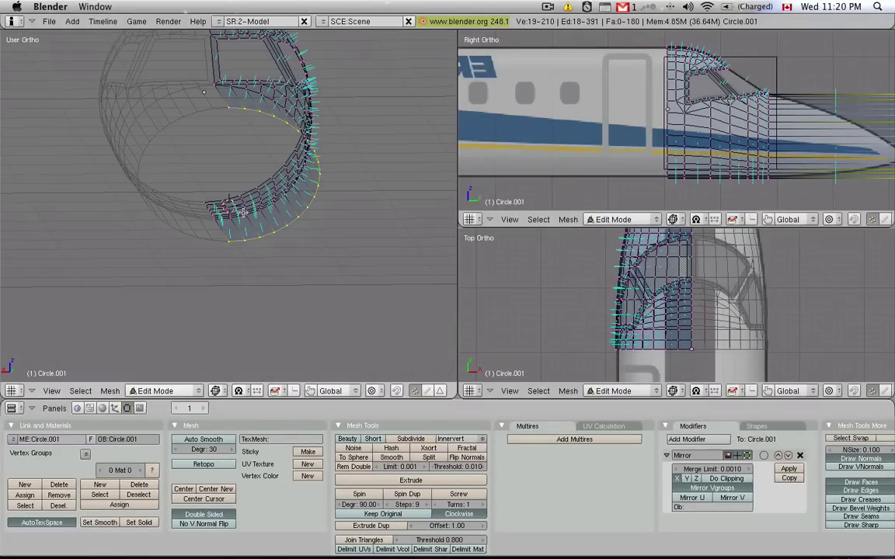
key(ctrl+KP_1)
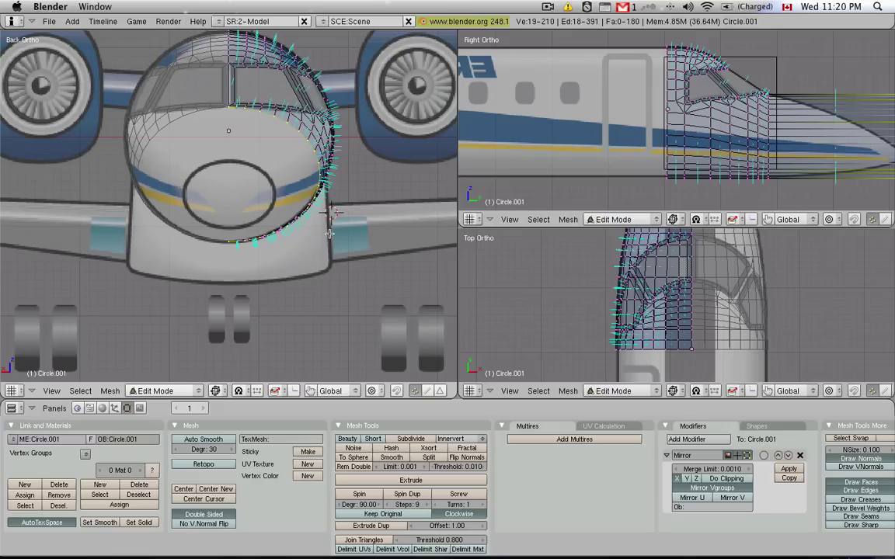
key(Tab)
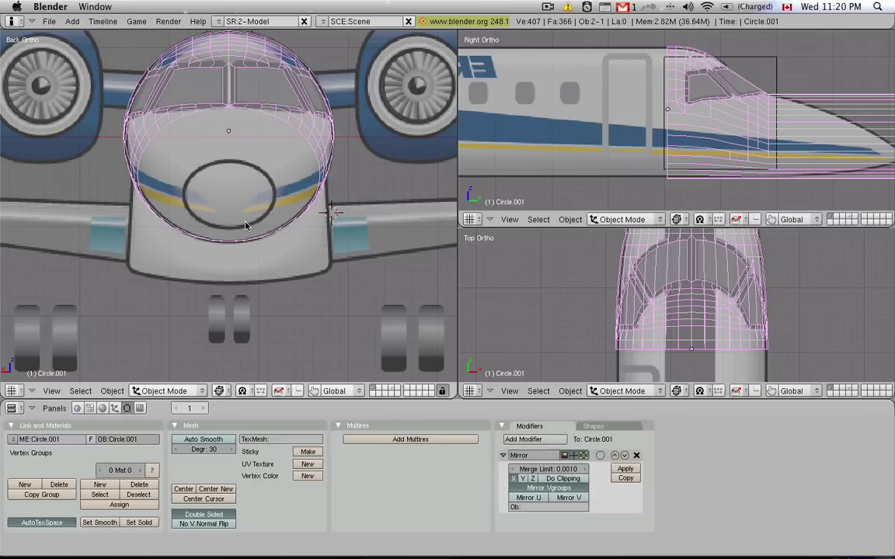
key(shift+s)
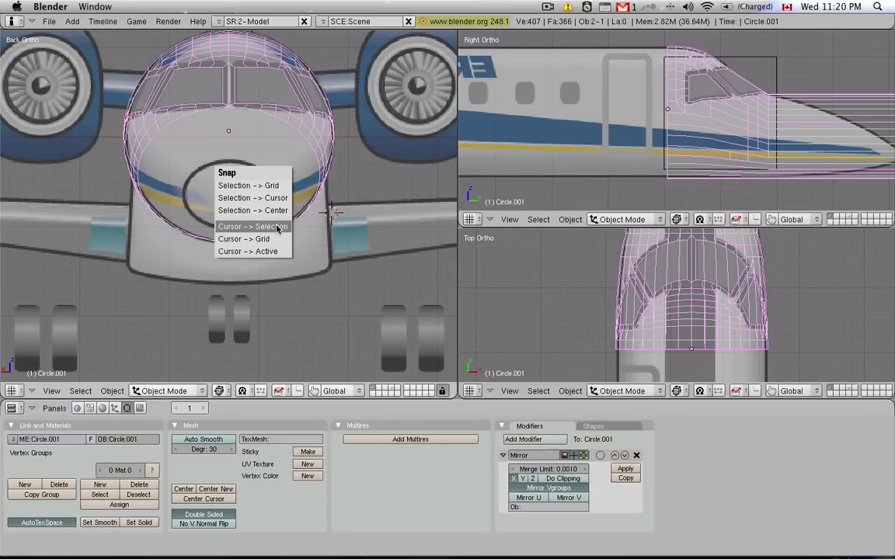
click(277, 228)
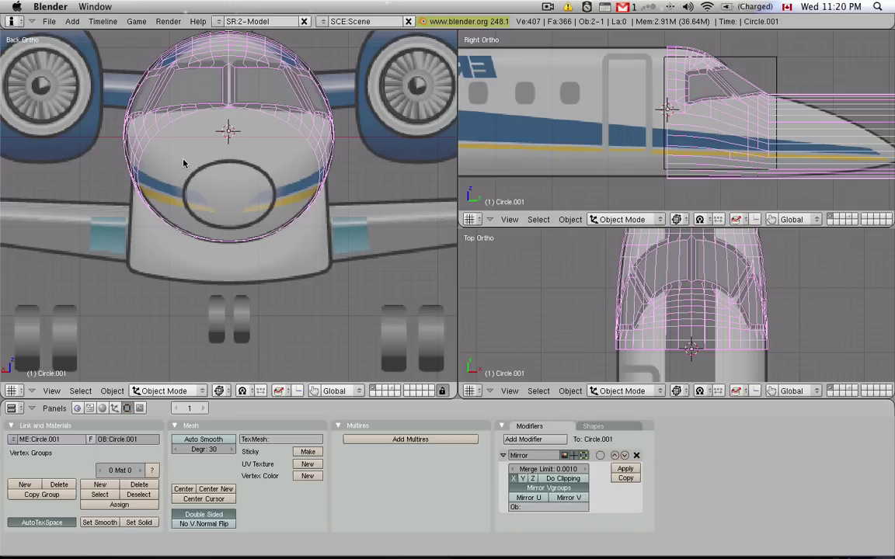
key(Tab)
key(KP_3)
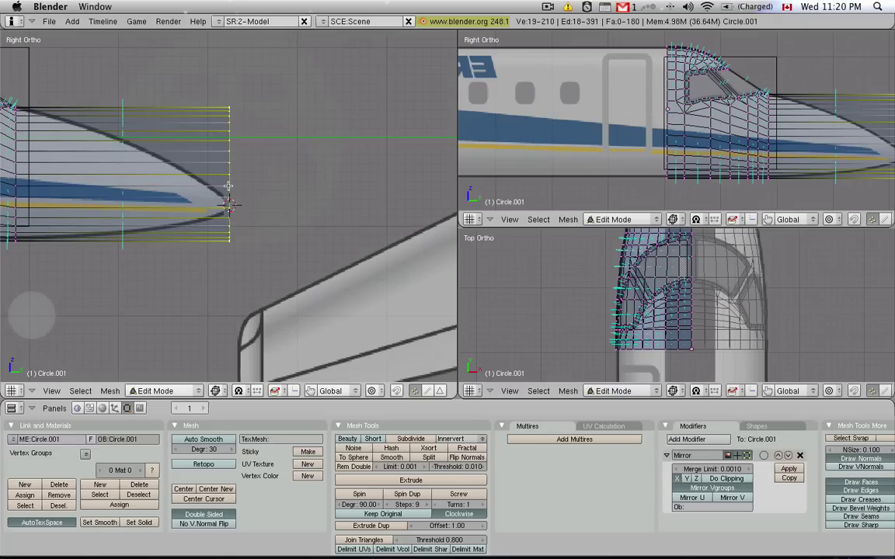
Set the pivot to 3D Cursor and merge the extruded front loop's vertices at the cursor
click(240, 394)
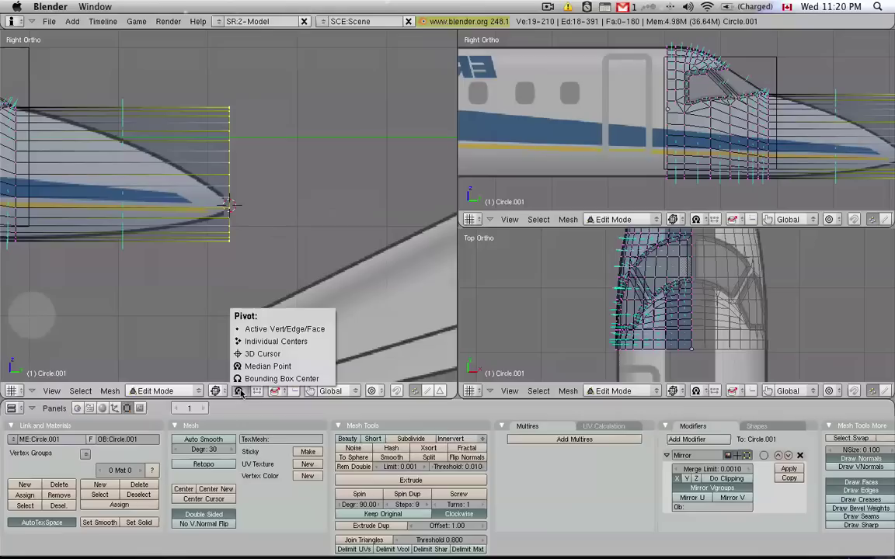
click(248, 356)
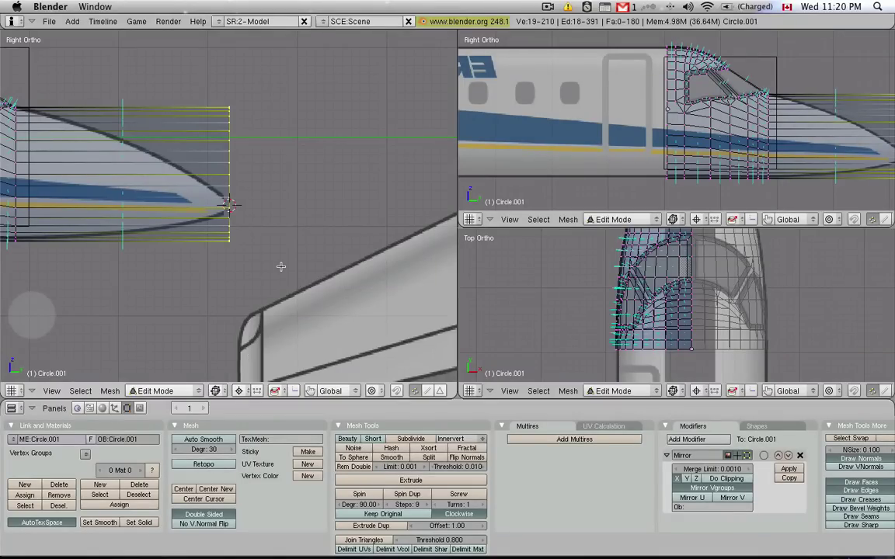
key(alt+m)
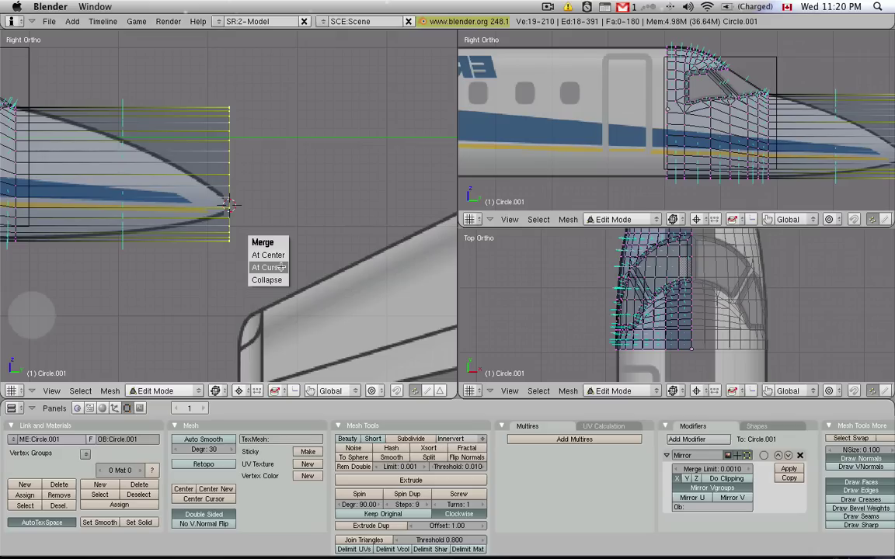
click(280, 267)
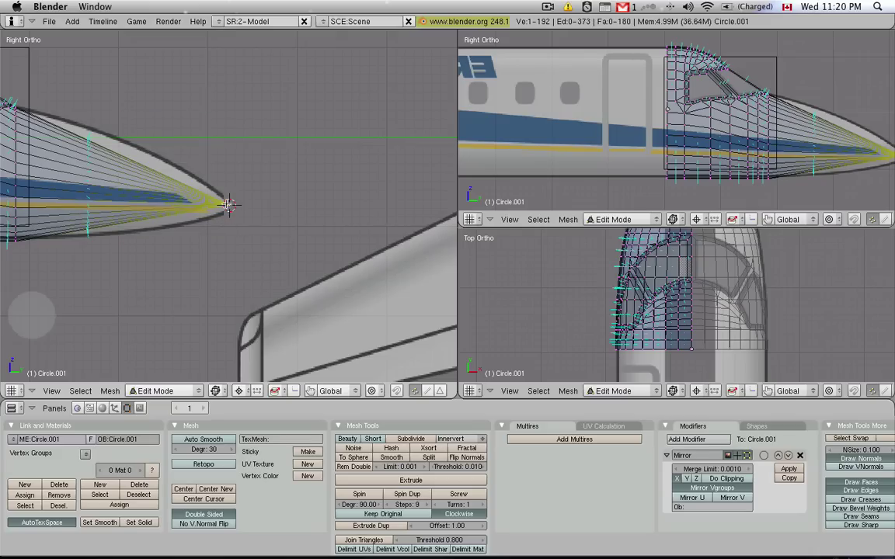
Cut six evenly spaced edge loops through the nose cone with Knife (Multicut), from the windshield section's front loop to the tip
middle_drag(250, 229, 234, 227)
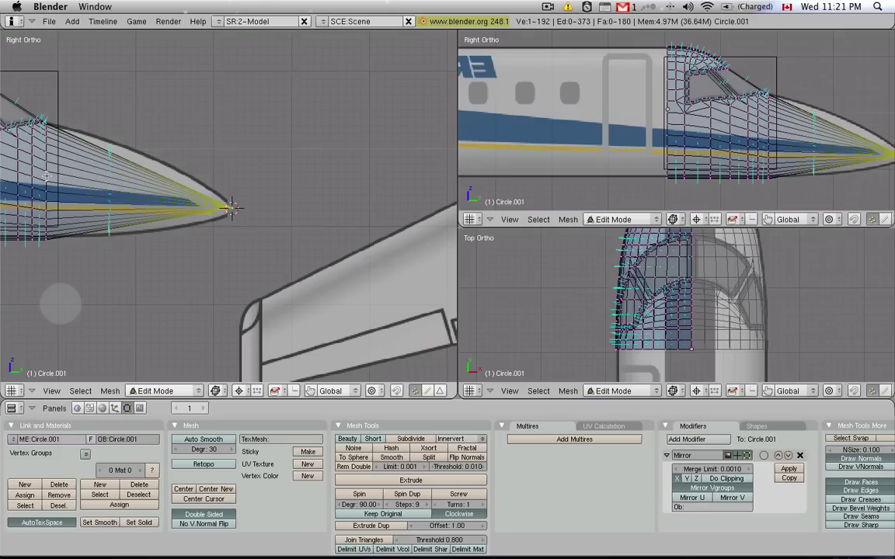
alt+shift+right_click(47, 141)
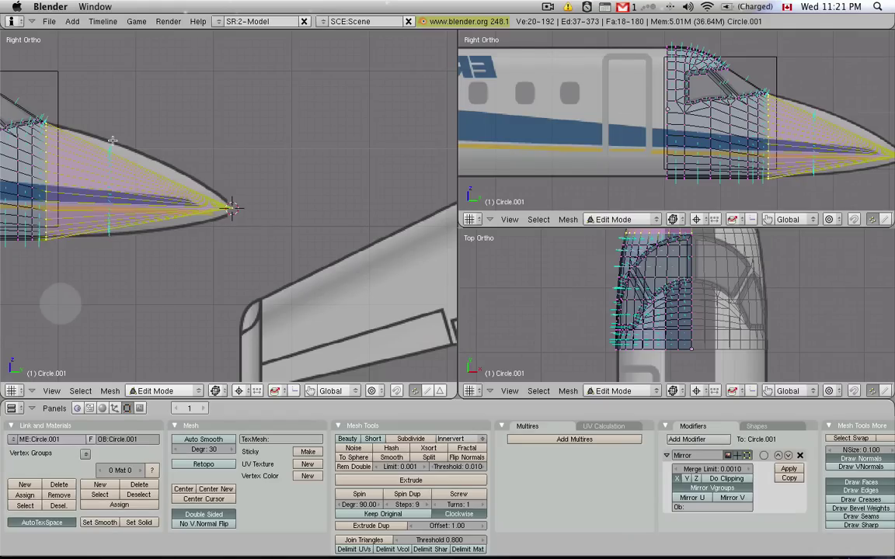
key(k)
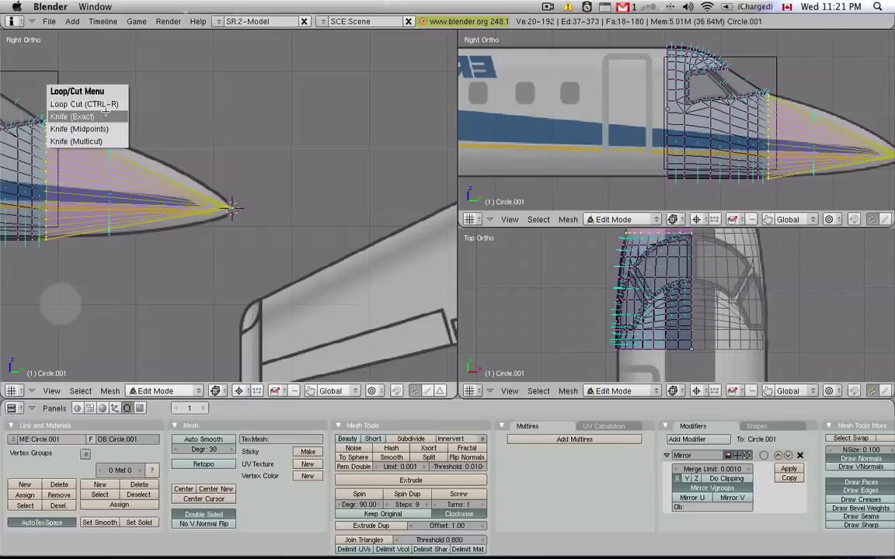
click(101, 140)
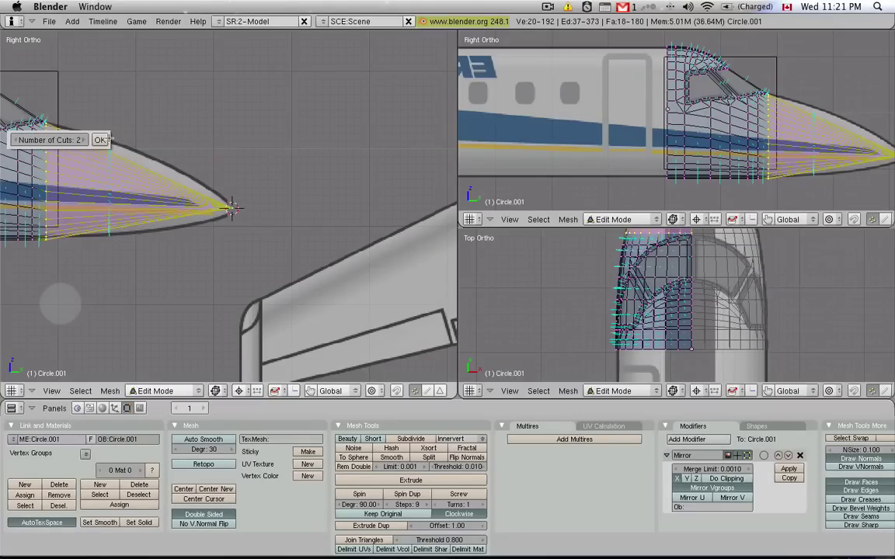
click(80, 139)
text(5)
key(Return)
click(100, 140)
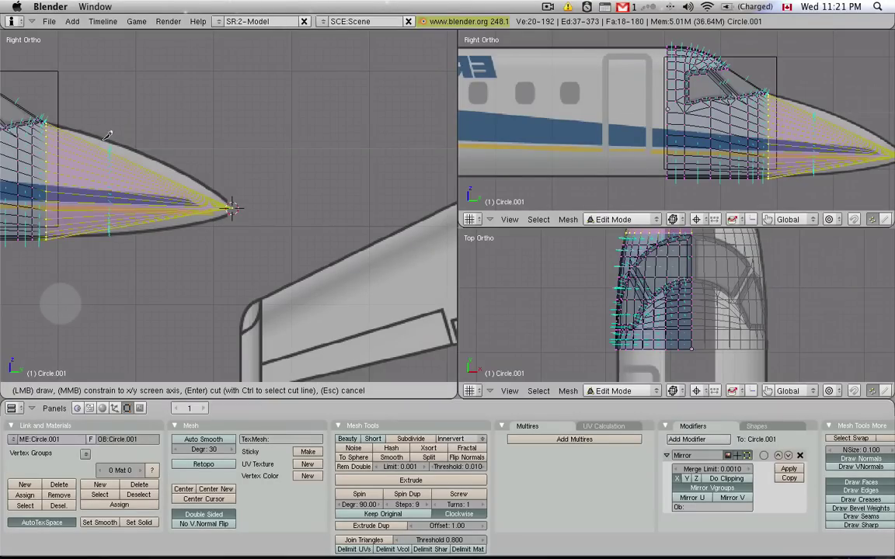
click(117, 124)
click(116, 290)
key(Return)
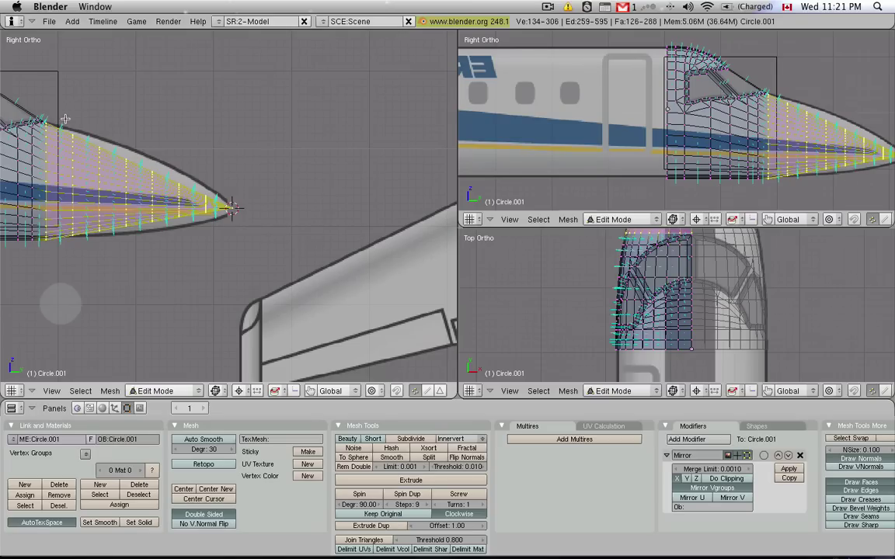
Select only the first new edge loop of the nose cone, just ahead of the windshield section
key(a)
alt+right_click(54, 193)
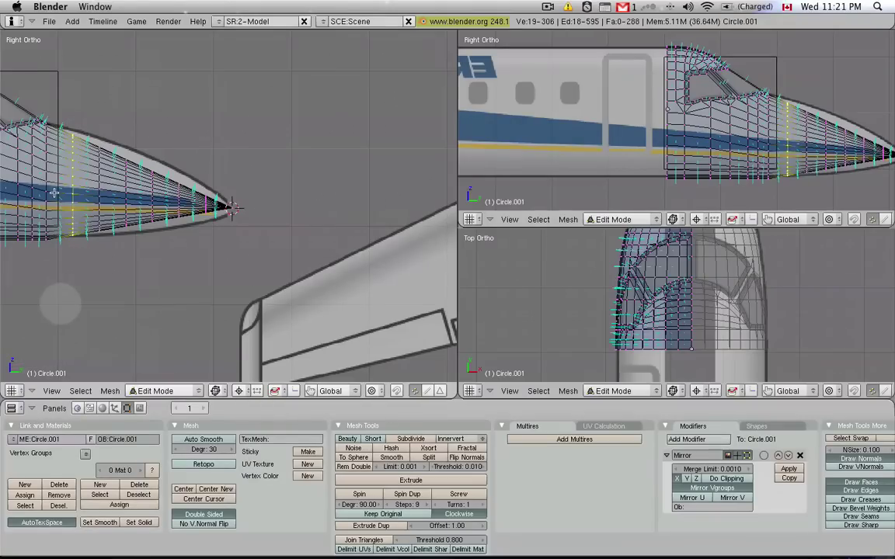
scroll(54, 193, up, 4)
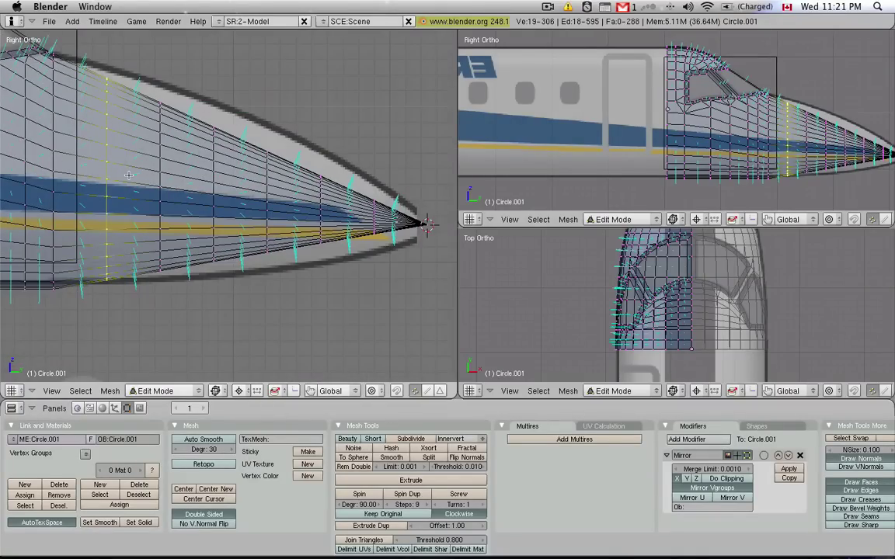
scroll(133, 186, down, 3)
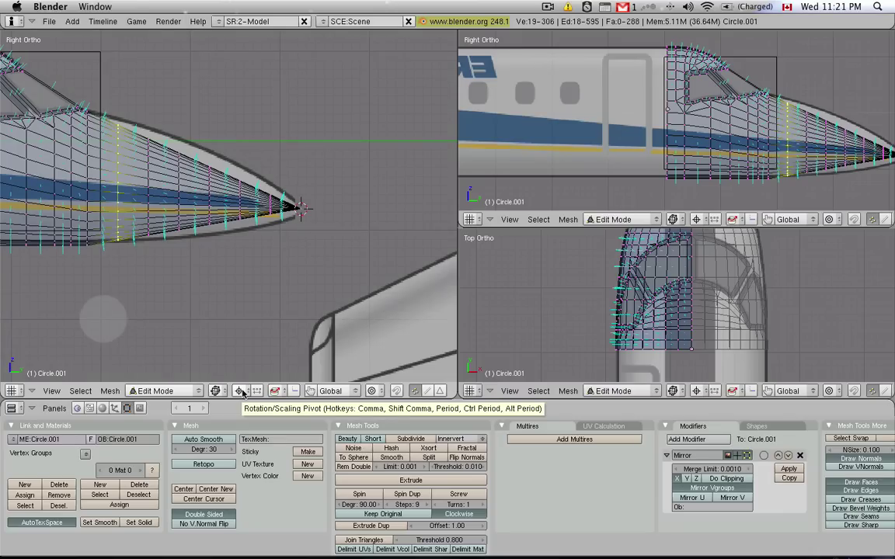
Try scaling the selected loop about the 3D cursor and about its Median Point, and undo the scaling
key(s)
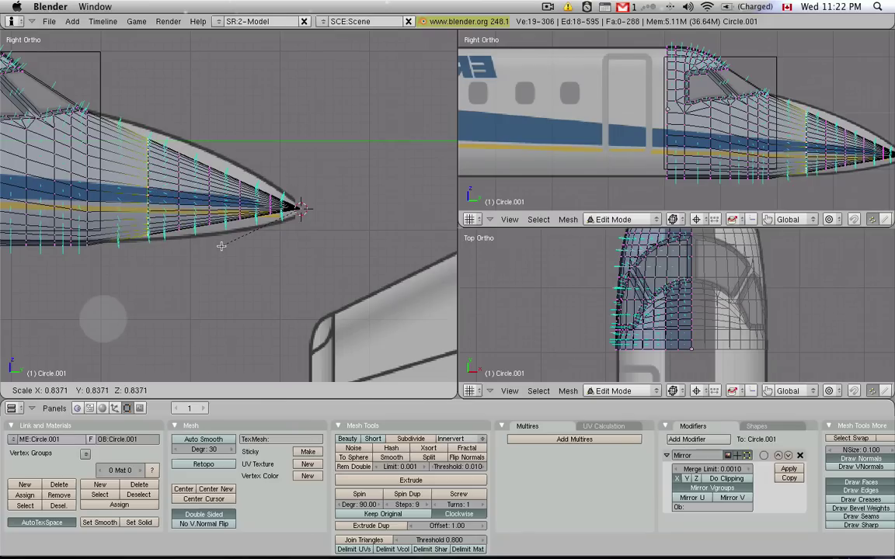
key(Escape)
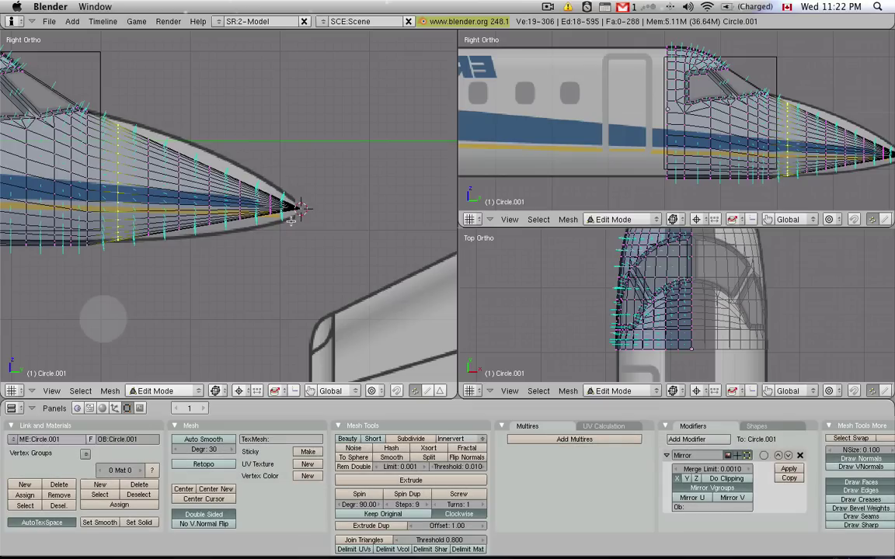
click(239, 391)
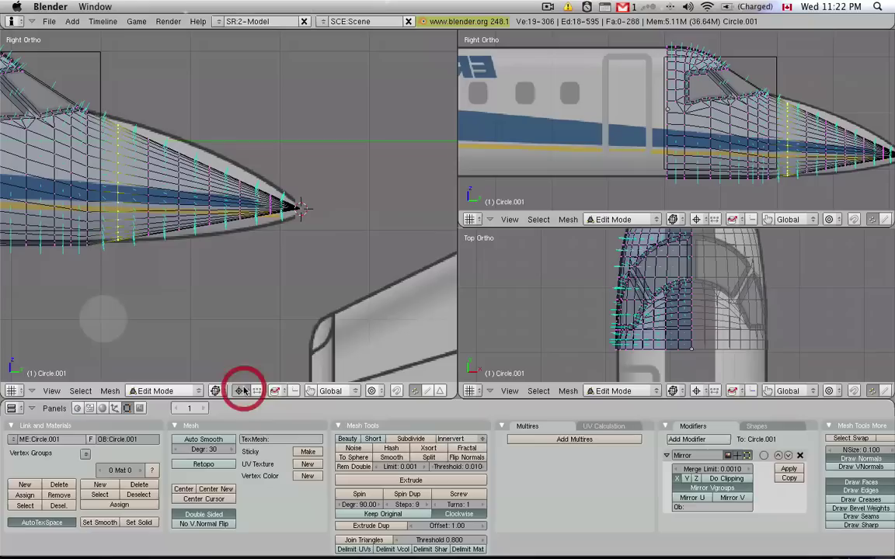
click(246, 368)
key(s)
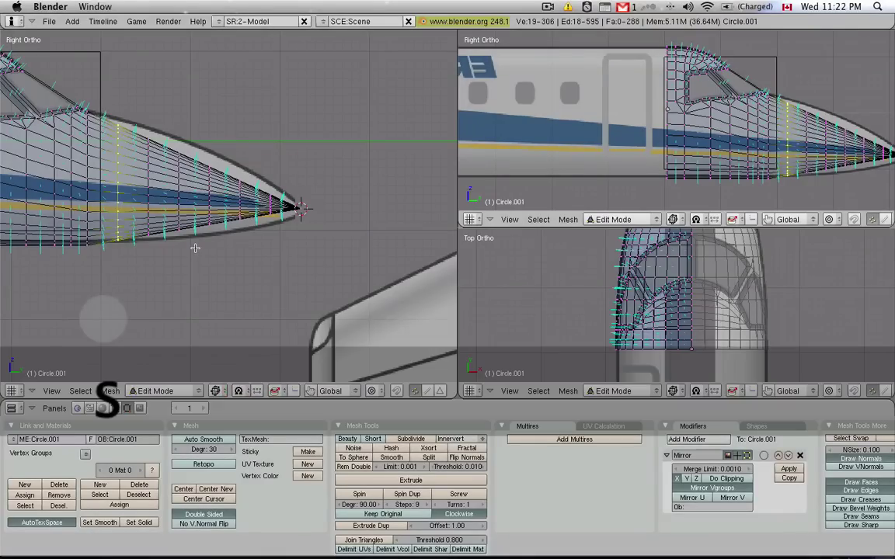
click(271, 280)
middle_drag(286, 210, 143, 182)
key(s)
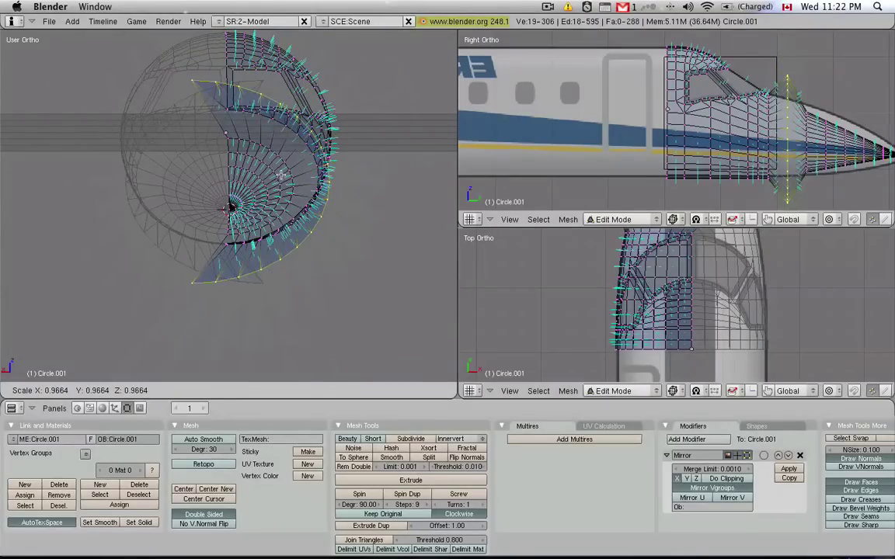
right_click(211, 209)
key(super+z)
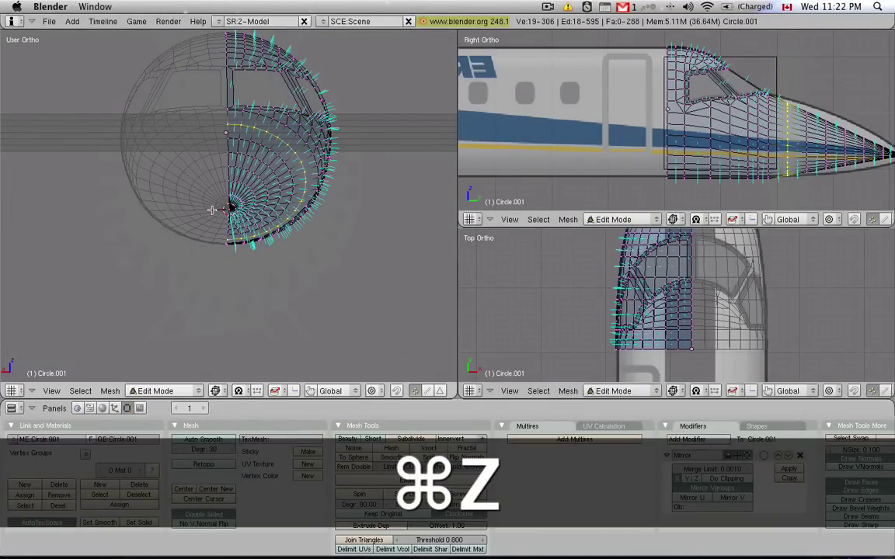
Set the pivot back to 3D Cursor and place the cursor on the selected loop at the yellow stripe in the side view
key(KP_1)
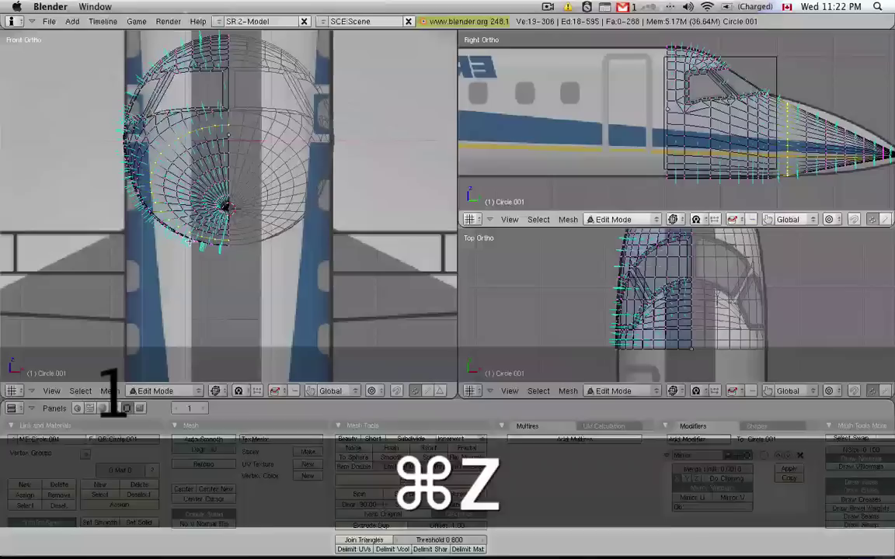
key(KP_3)
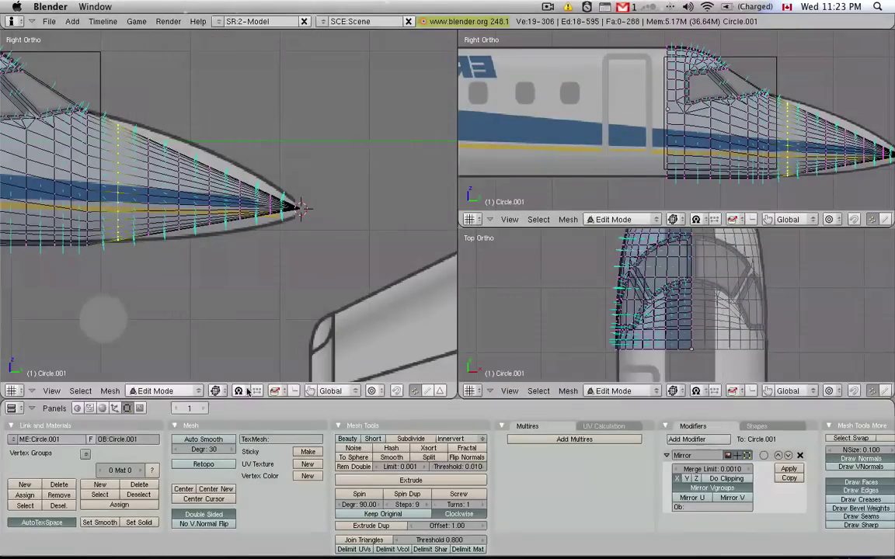
click(242, 391)
click(260, 354)
click(117, 210)
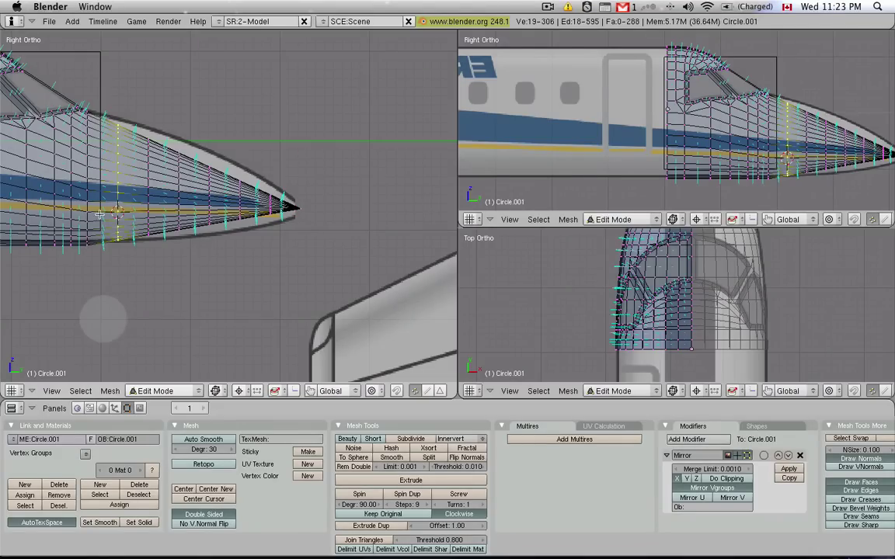
Scale the nose cone's first new edge loop up about the 3D cursor until it meets the blueprint outline
scroll(99, 218, up, 3)
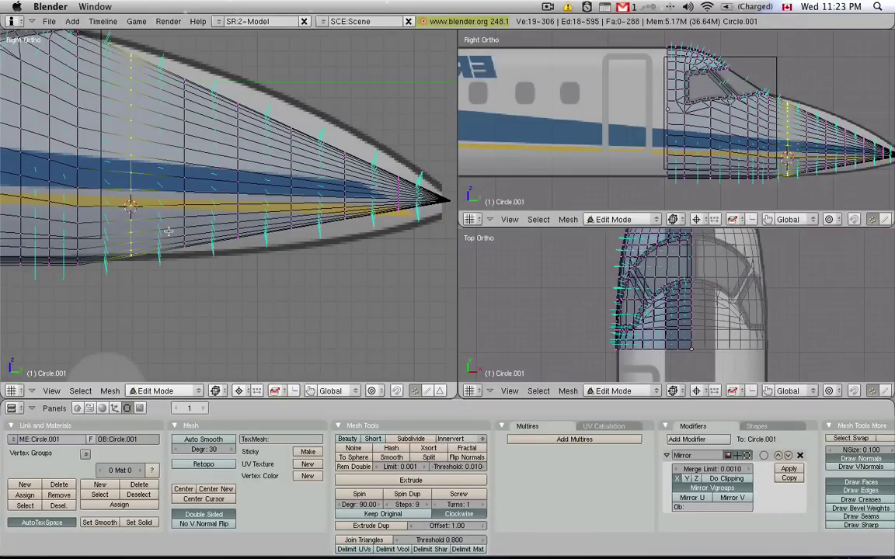
key(s)
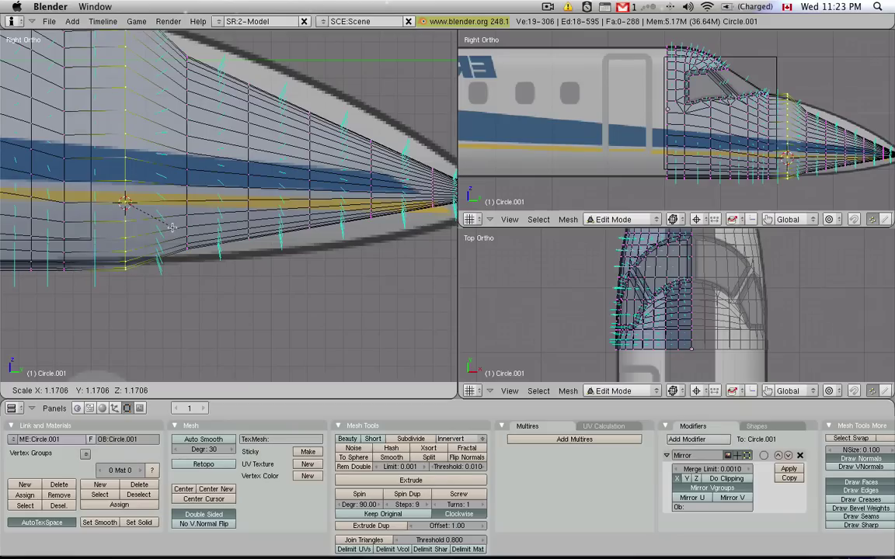
click(171, 226)
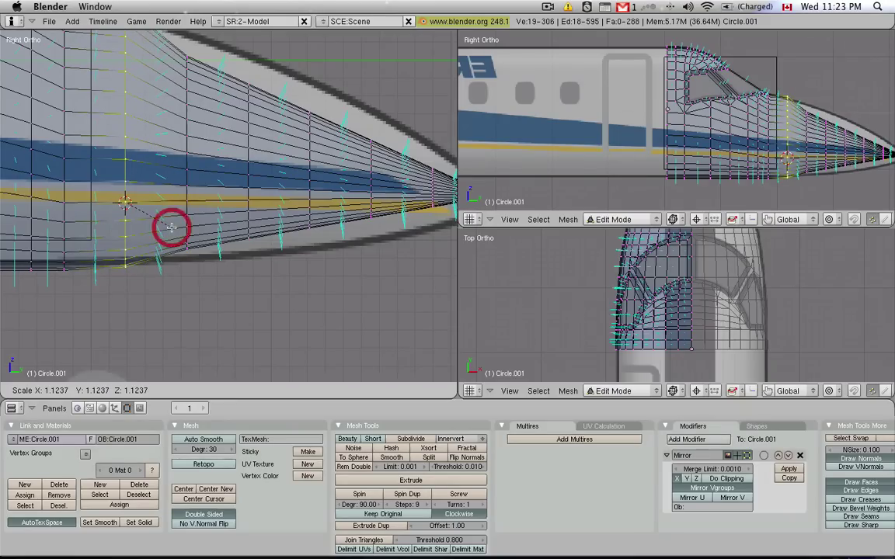
shift+middle_drag(181, 189, 206, 254)
key(Escape)
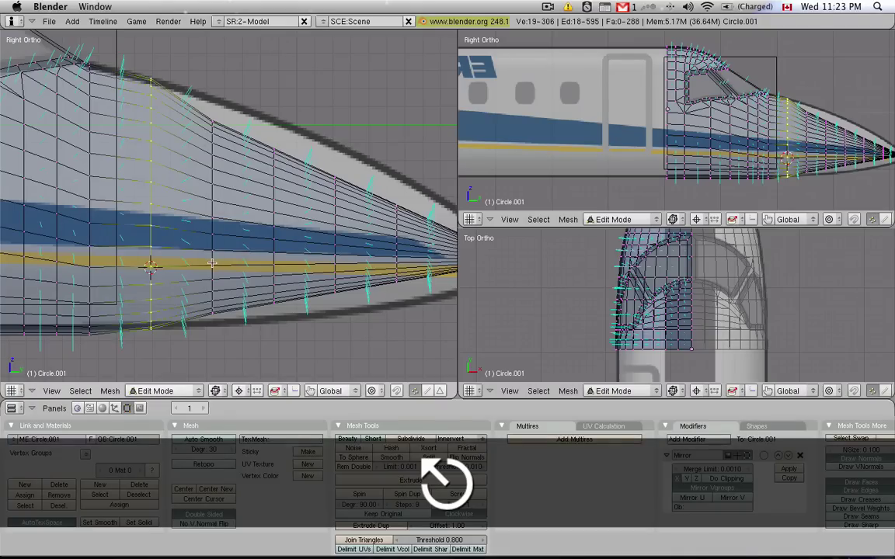
Place the 3D cursor on the second nose loop at the yellow stripe and scale only that loop to the blueprint outline
click(212, 265)
key(a)
key(b)
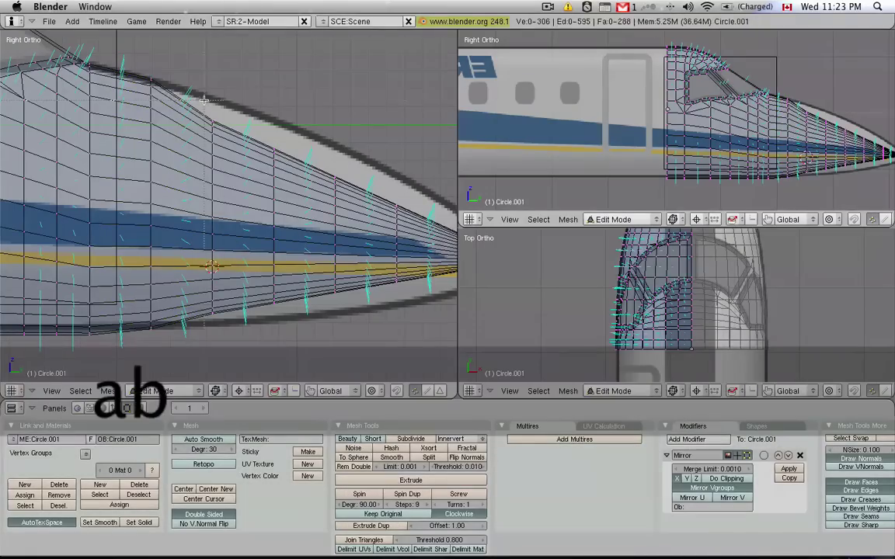
drag(204, 100, 248, 360)
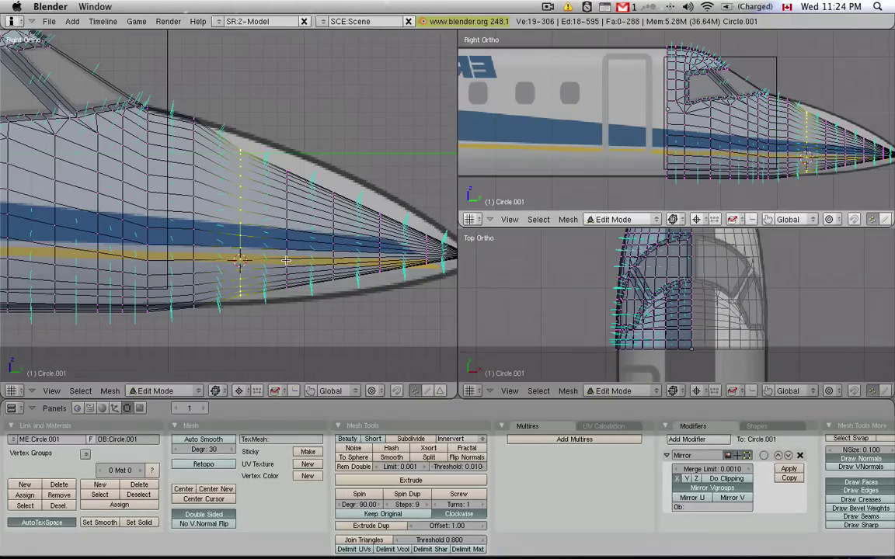
key(s)
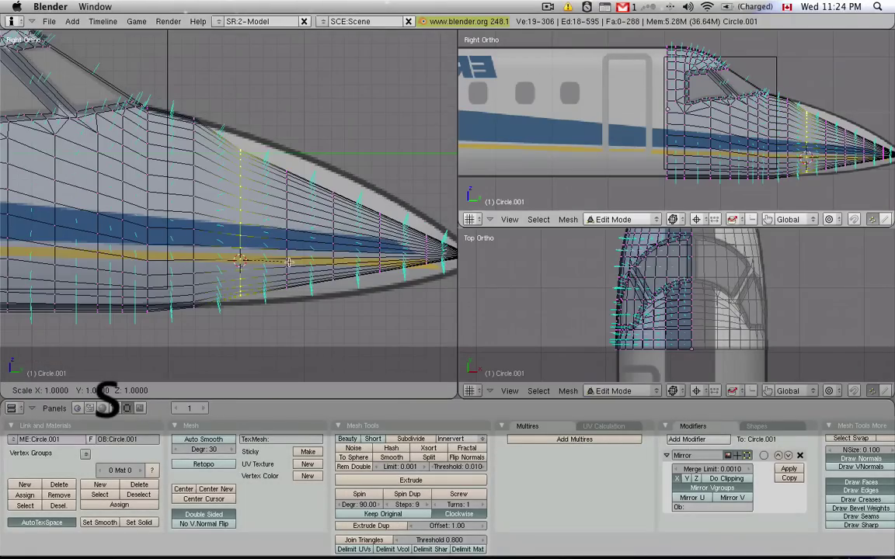
click(296, 262)
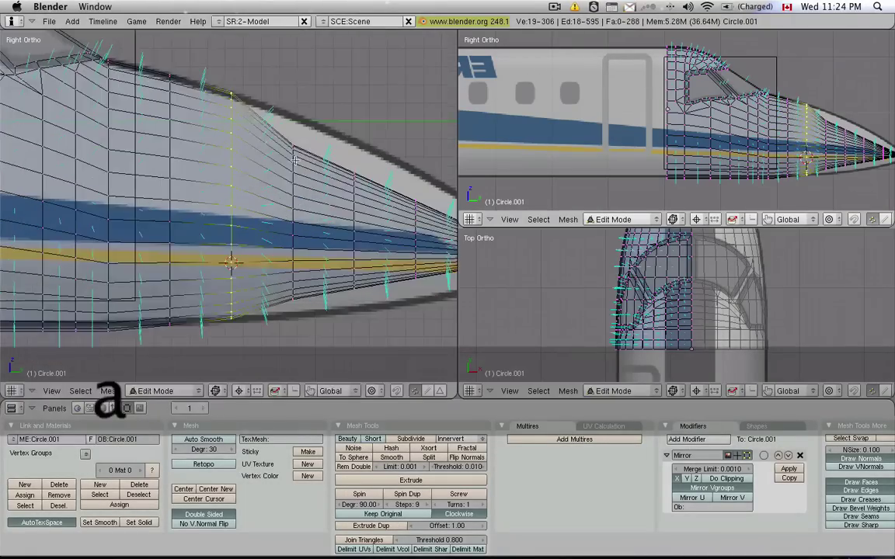
Select only the third nose loop and scale it to the blueprint outline about the 3D cursor placed on its yellow stripe
key(a)
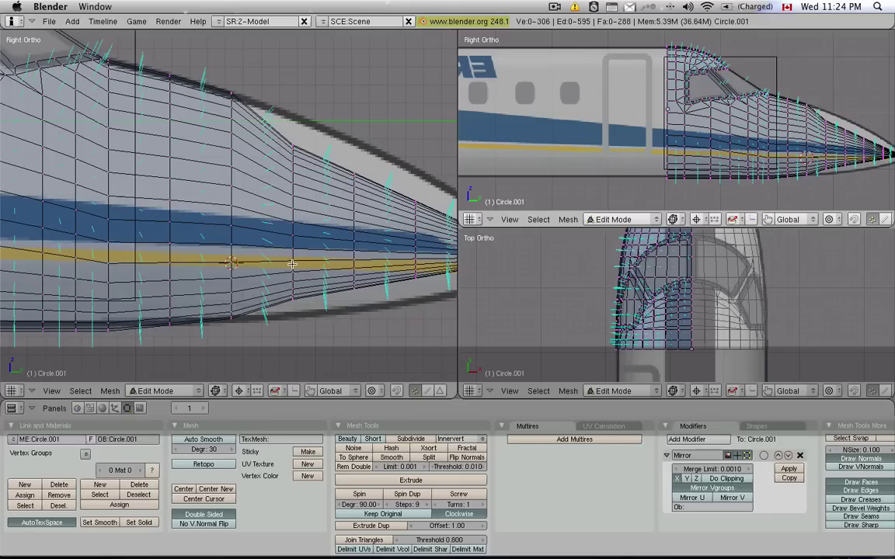
click(292, 264)
key(b)
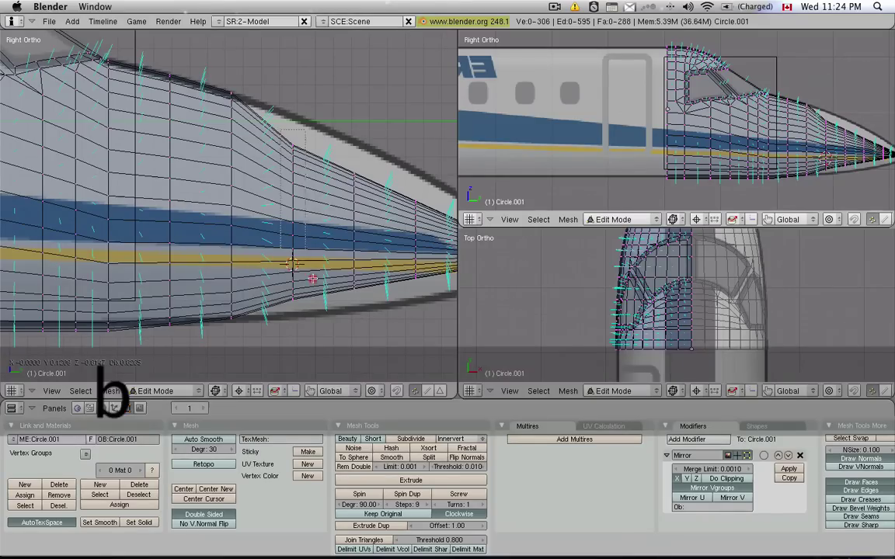
drag(280, 133, 318, 298)
key(s)
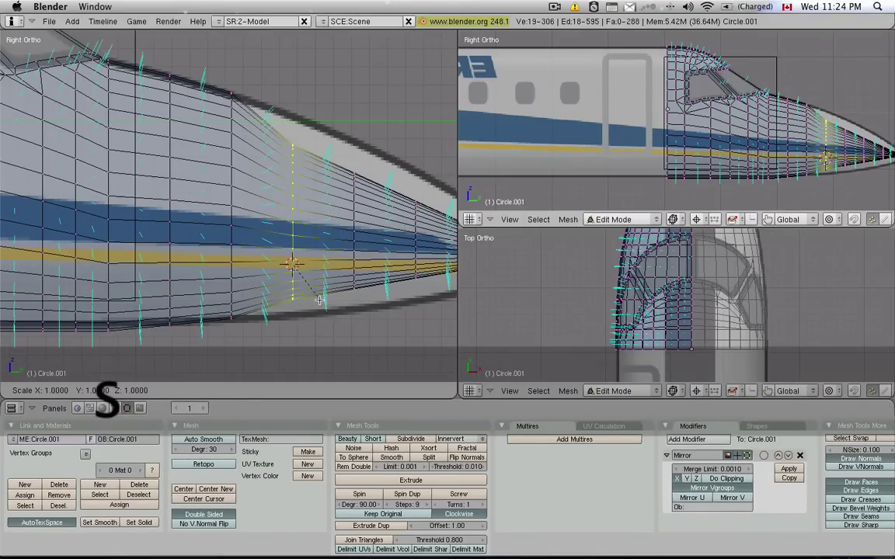
click(304, 154)
Select only the fourth nose loop and scale it about the 3D cursor to fit the blueprint outline
key(a)
key(b)
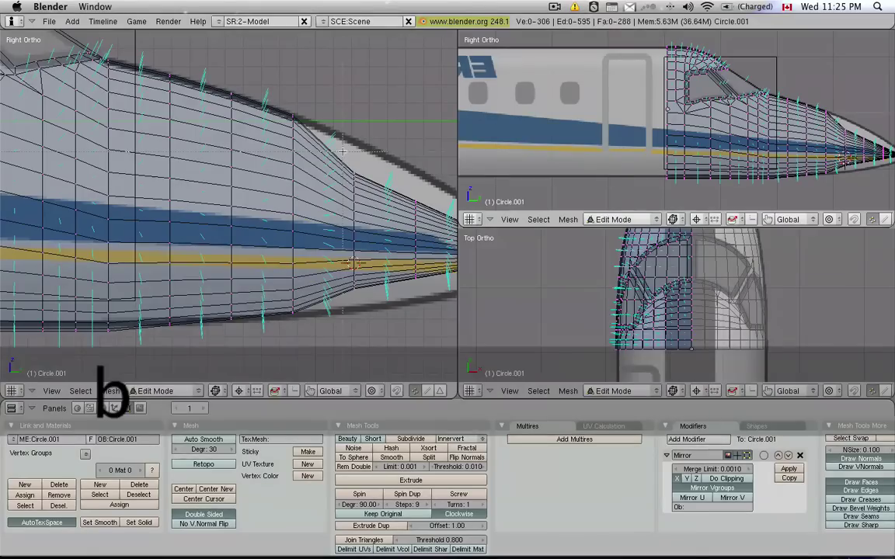
drag(343, 152, 354, 317)
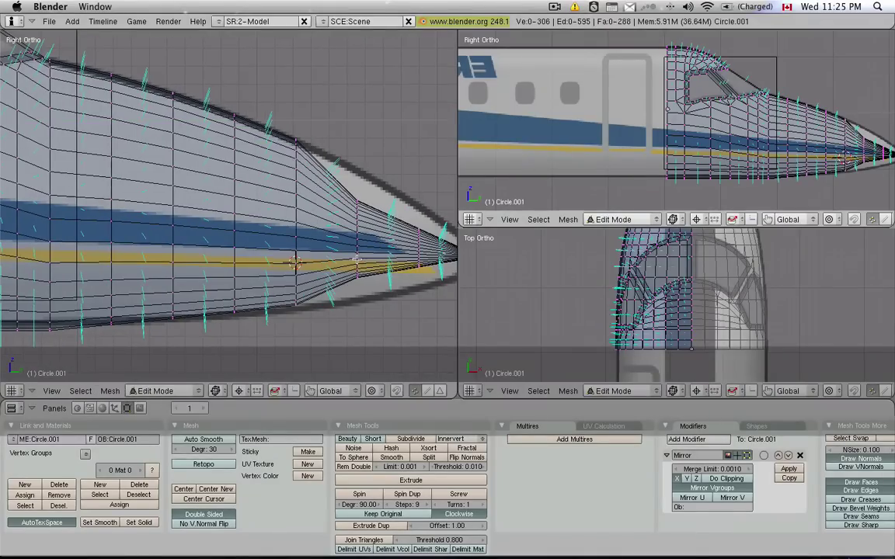
Move the 3D cursor to the fifth nose loop at the stripe and scale that loop out to the blueprint outline
click(357, 259)
key(b)
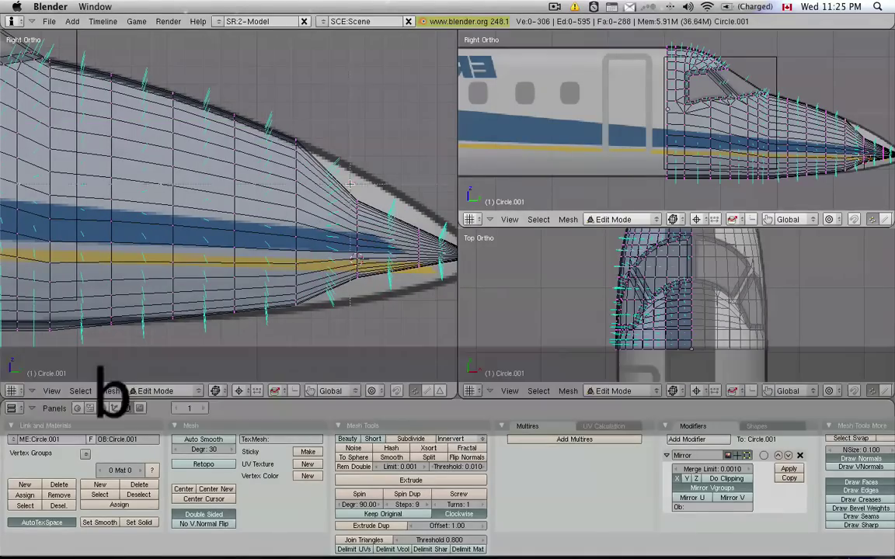
drag(349, 184, 370, 315)
key(s)
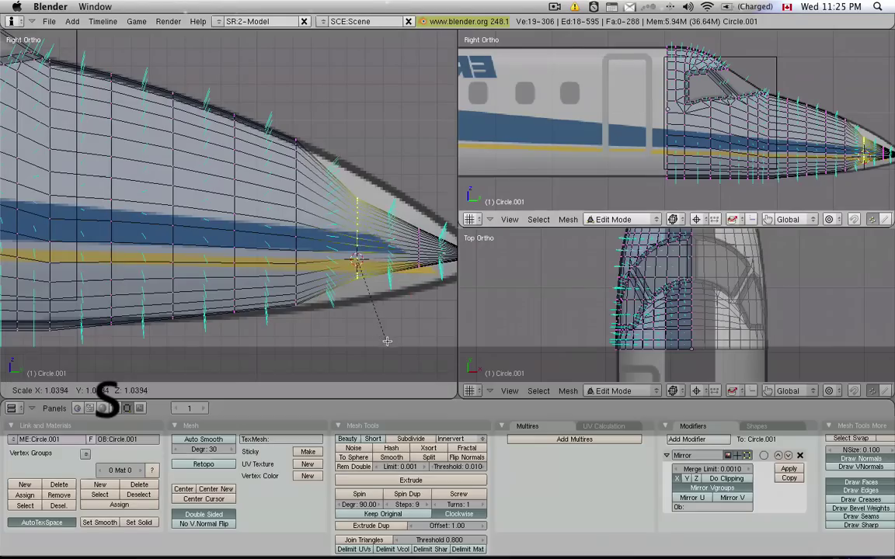
click(408, 256)
Place the 3D cursor on the sixth nose loop, the one nearest the tip, and scale only that loop to the blueprint outline
click(420, 252)
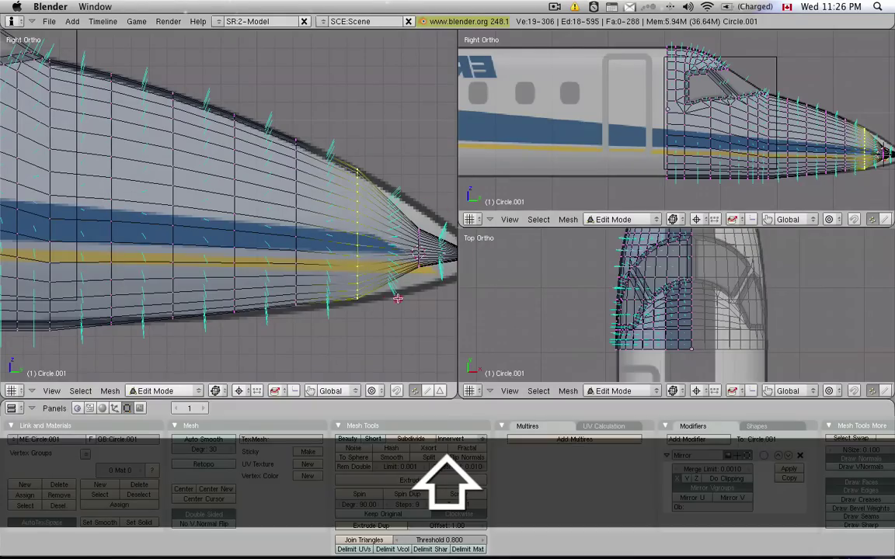
shift+middle_drag(398, 298, 309, 311)
right_click(309, 311)
key(a)
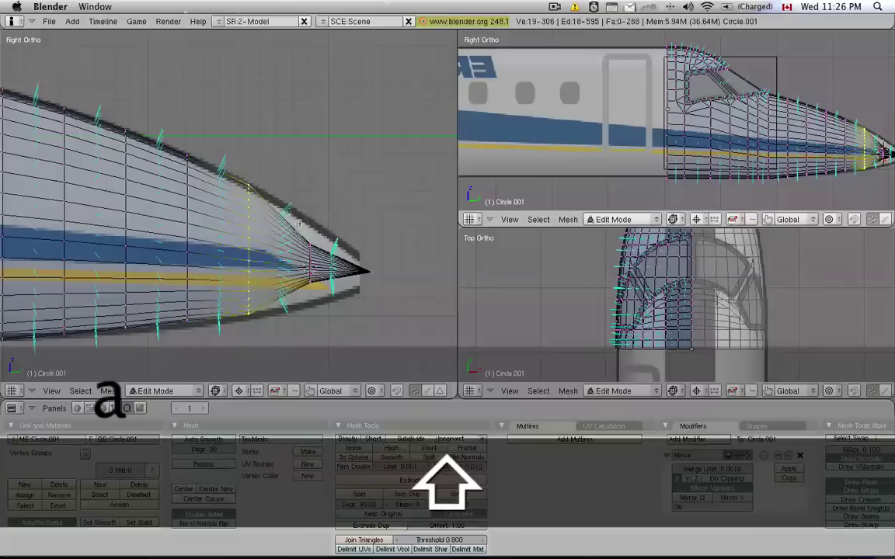
key(b)
drag(320, 312, 321, 314)
key(s)
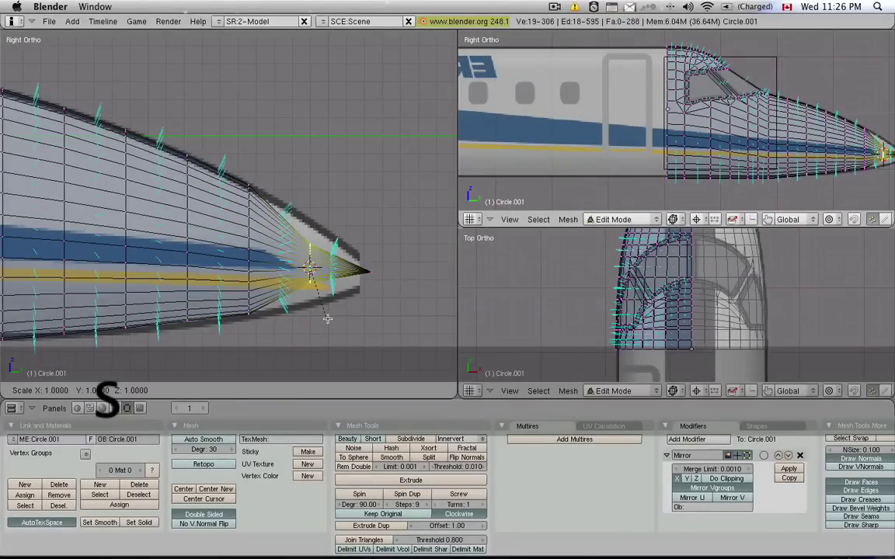
click(333, 326)
Add the tip vertices to the selection and cut an extra loop between the sixth loop and the tip with Knife (Midpoints)
key(b)
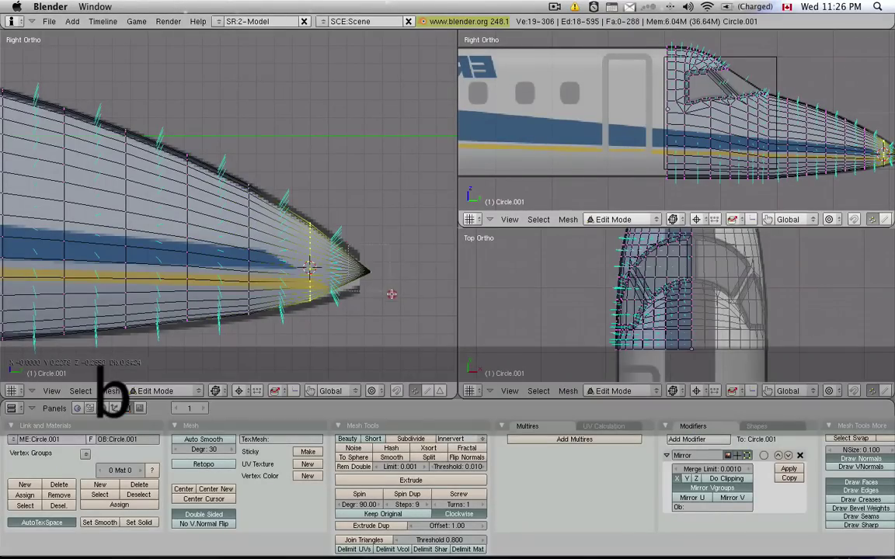
drag(392, 300, 350, 213)
key(k)
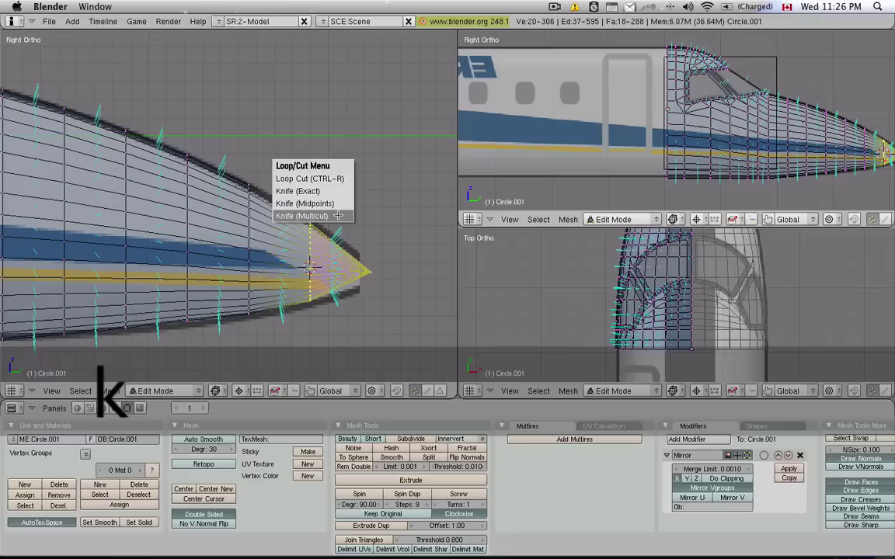
click(331, 203)
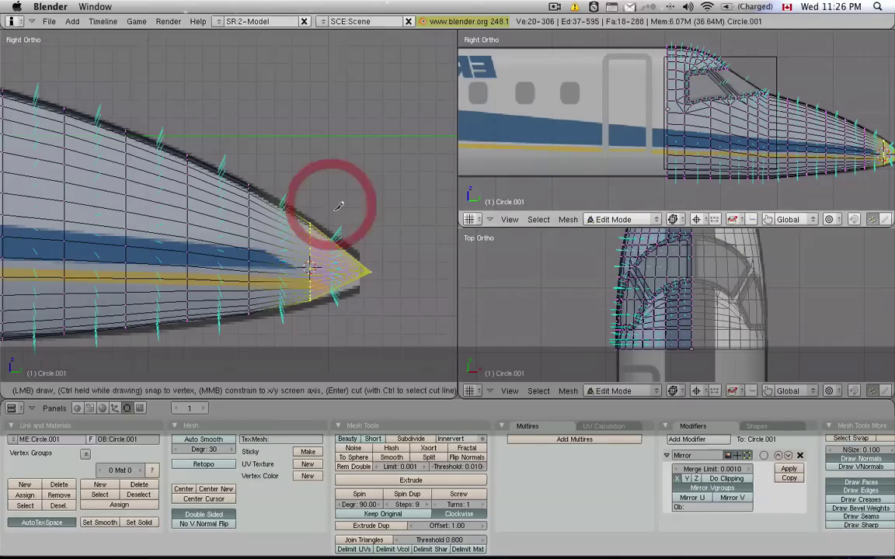
mouse_move(339, 201)
mouse_down()
mouse_move(343, 335)
mouse_move(330, 245)
mouse_up()
key(Return)
Select only the newly cut tip loop and scale it about the 3D cursor to round the nose to the blueprint outline
key(a)
key(b)
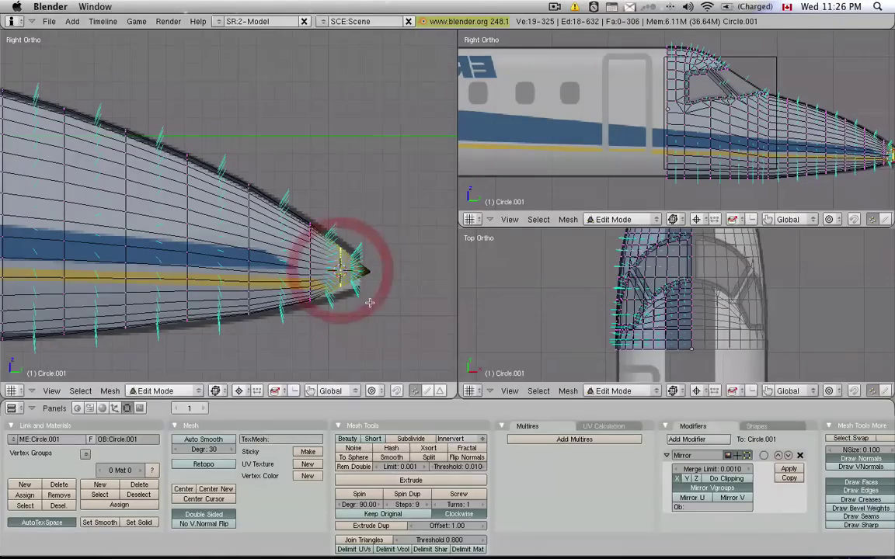
key(s)
click(379, 313)
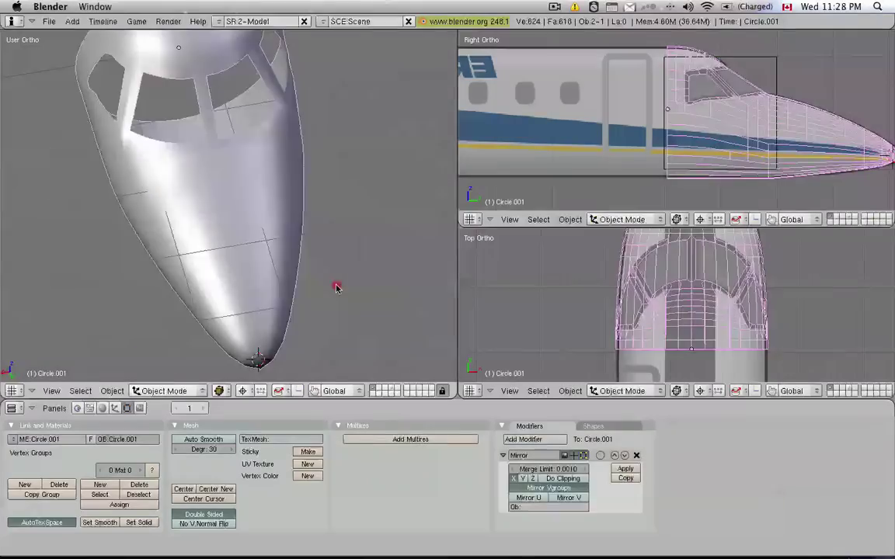
Try extruding the cockpit section's rear edge loop about 1.4 units backward along the Y axis, past the door in the side view
middle_drag(335, 286, 235, 280)
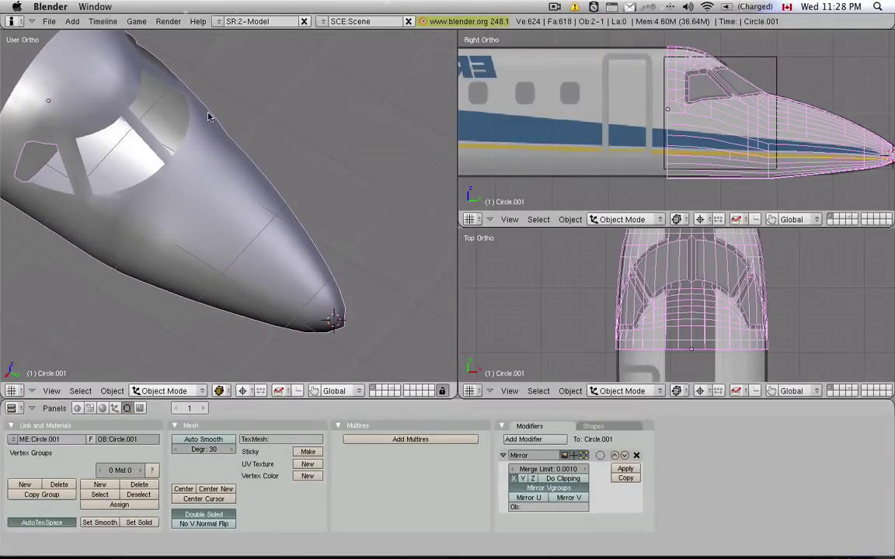
middle_drag(128, 265, 264, 269)
key(3)
key(z)
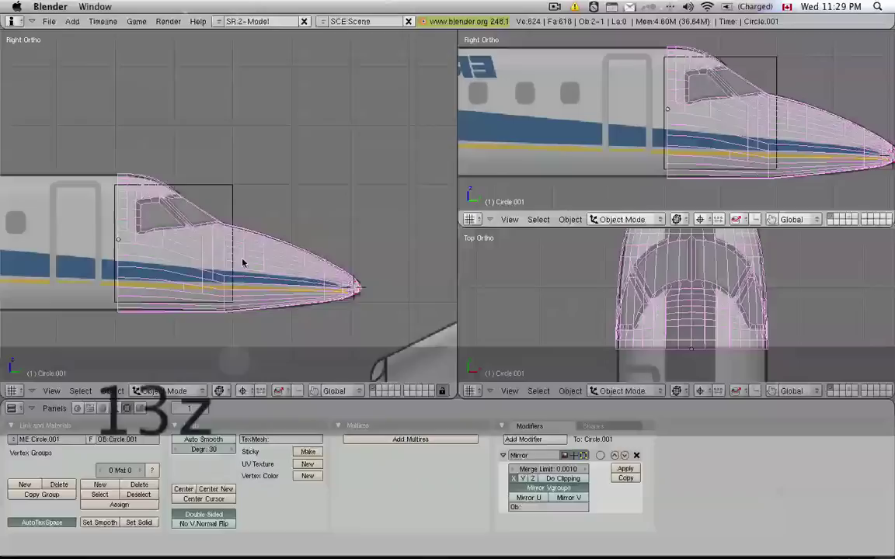
scroll(187, 256, down, 2)
shift+middle_drag(157, 276, 329, 268)
key(Tab)
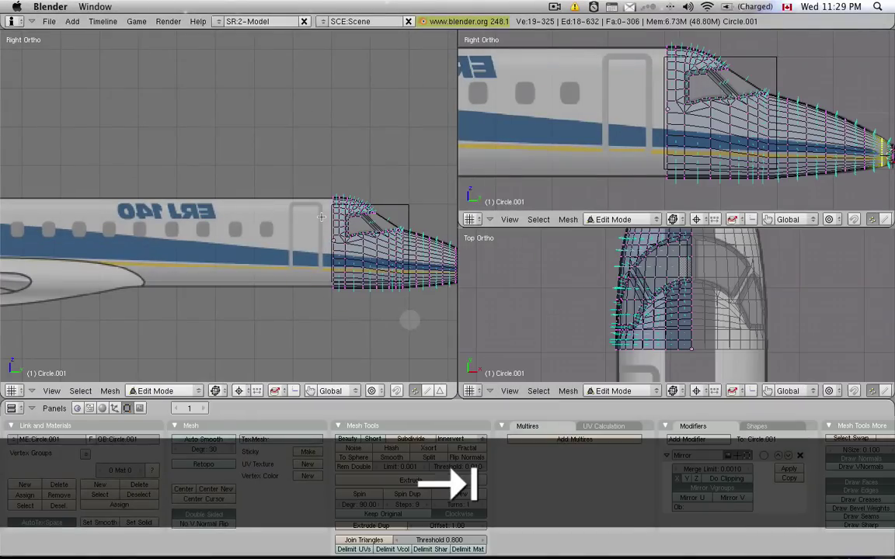
alt+right_click(350, 234)
key(e)
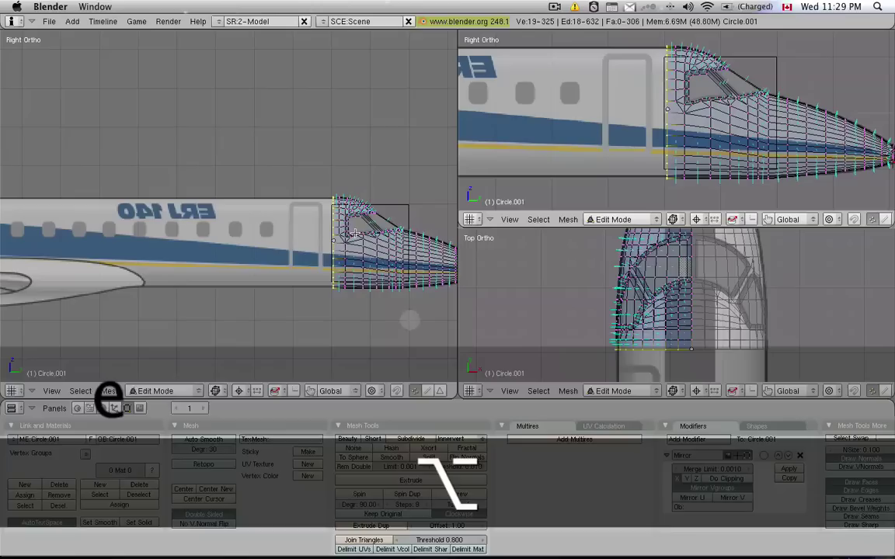
middle_click(315, 233)
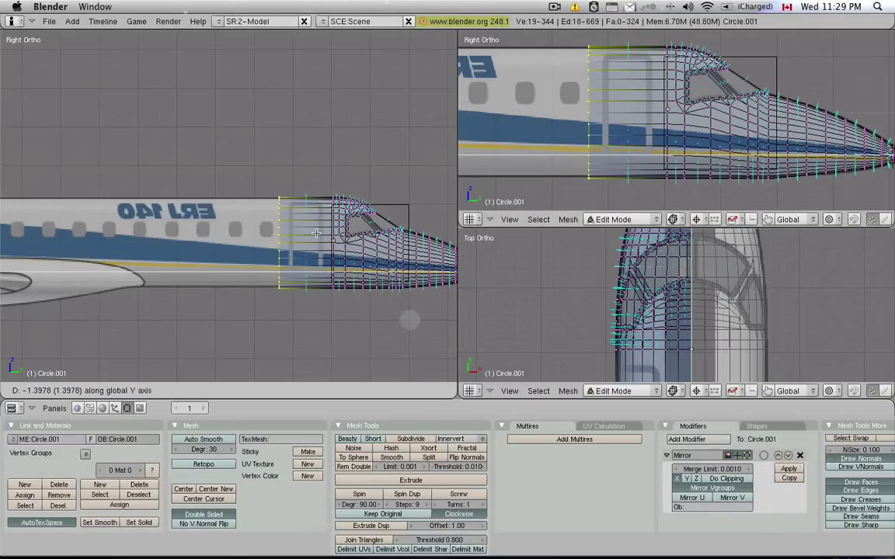
click(316, 234)
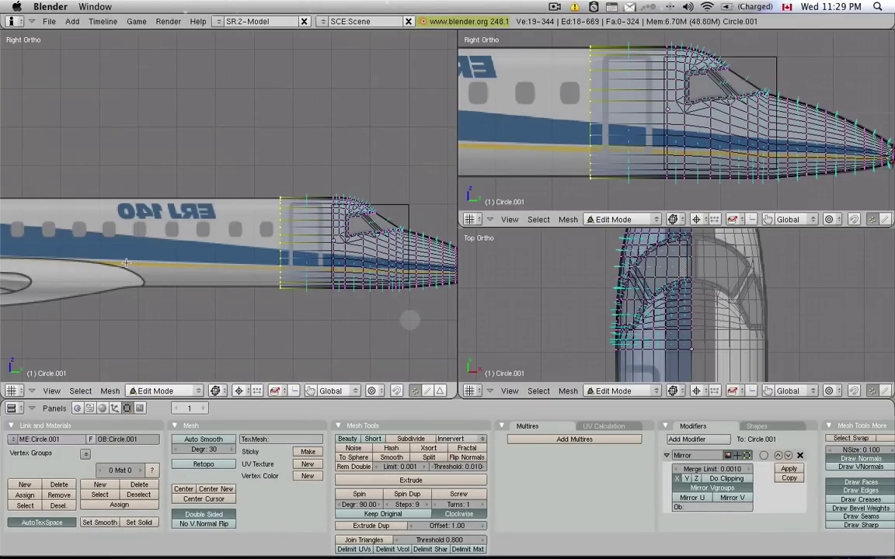
Undo the rear edge loop's extrusion and return the mesh to Object Mode
scroll(232, 284, down, 3)
shift+middle_drag(167, 297, 296, 289)
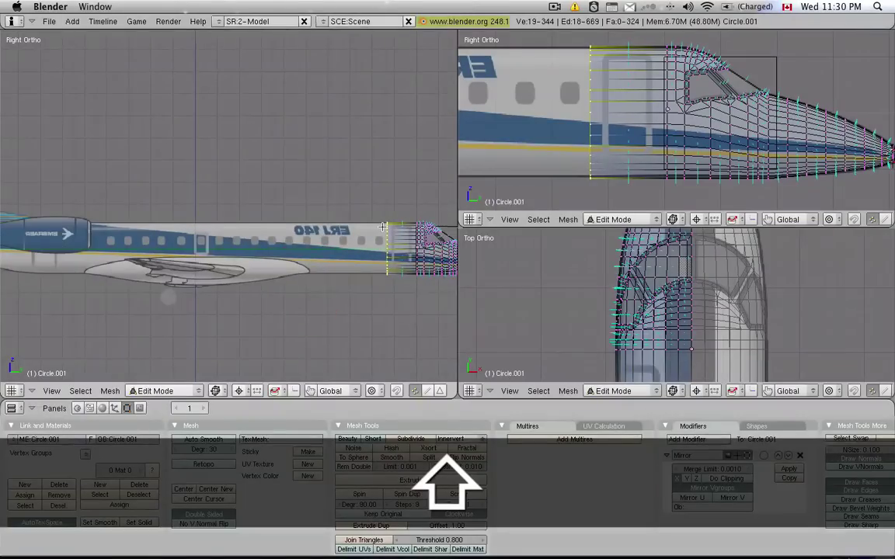
scroll(383, 226, up, 5)
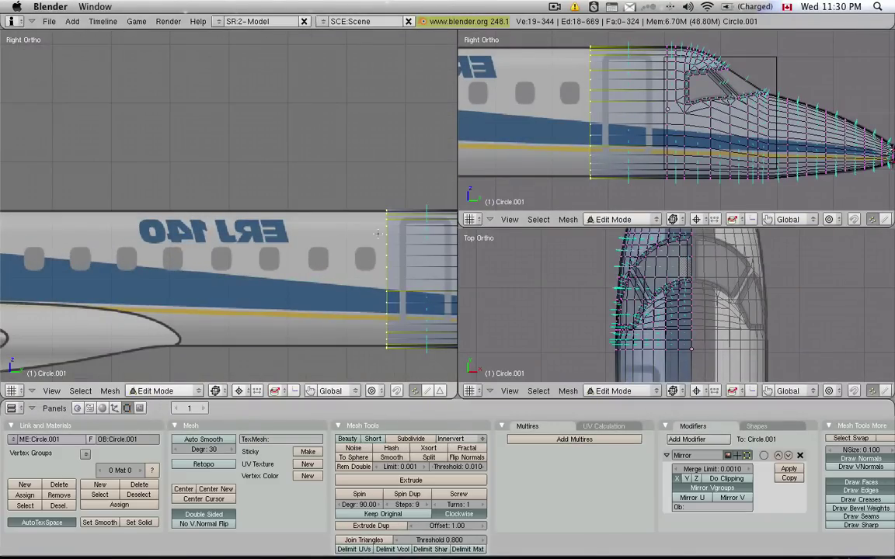
scroll(343, 291, down, 4)
key(super+z)
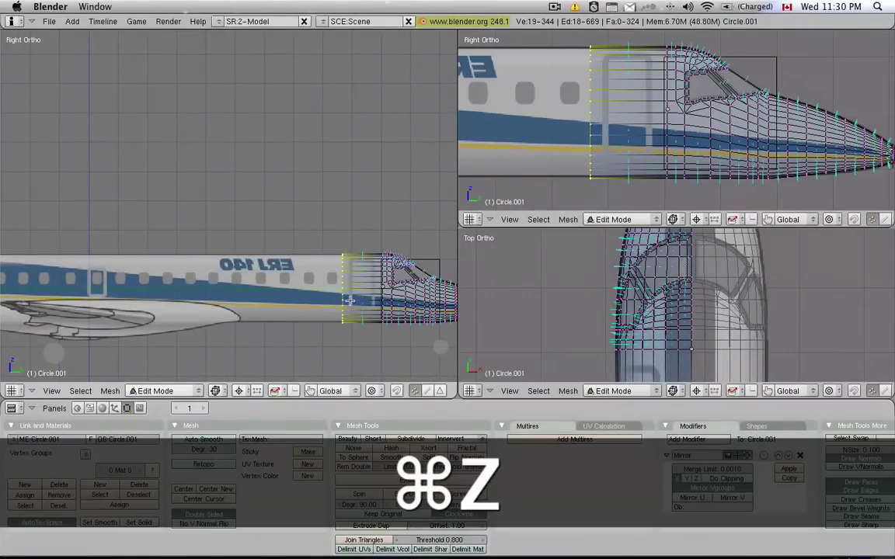
scroll(383, 289, up, 5)
shift+middle_drag(388, 289, 259, 226)
key(Tab)
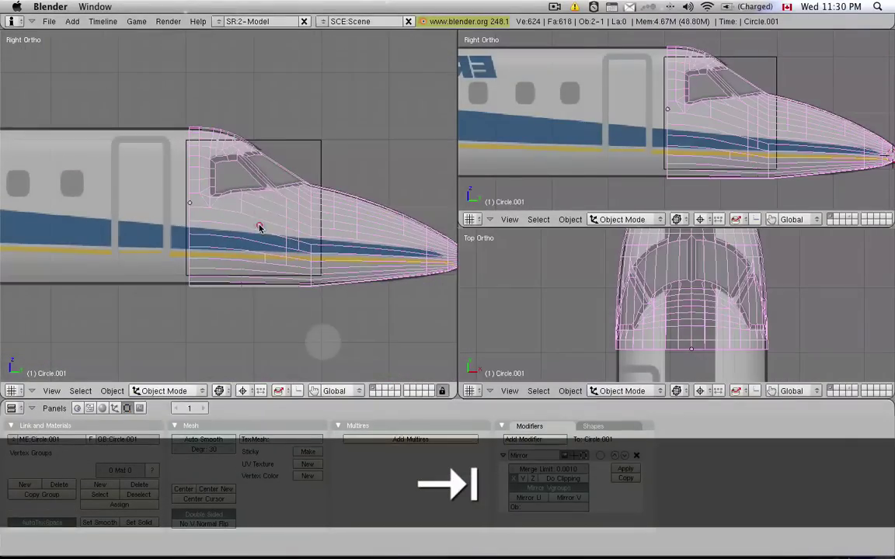
Examine the solid-shaded nose section from the open rear end, both sides and along its length
key(shift)
key(z)
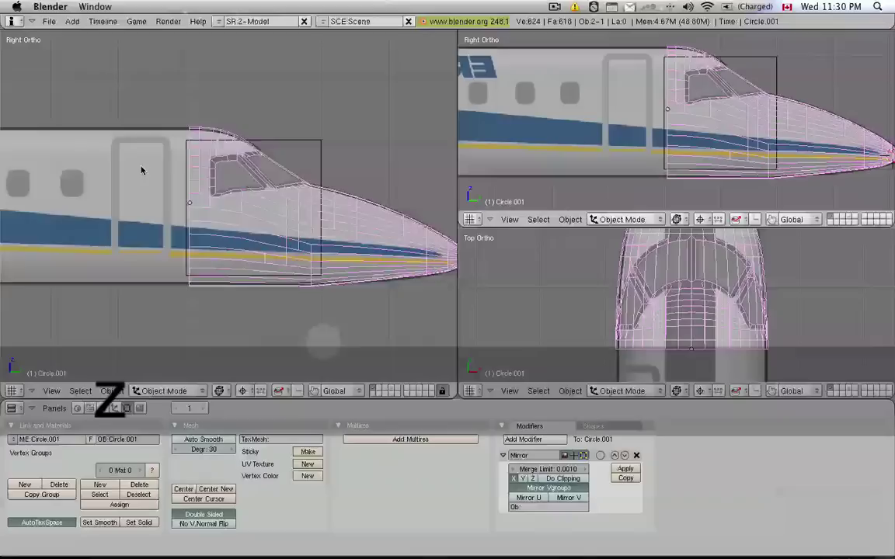
mouse_move(139, 170)
middle_down()
mouse_move(226, 200)
mouse_move(380, 160)
mouse_move(347, 237)
mouse_move(216, 171)
mouse_move(297, 144)
mouse_move(300, 199)
mouse_move(238, 221)
middle_up()
scroll(235, 178, up, 6)
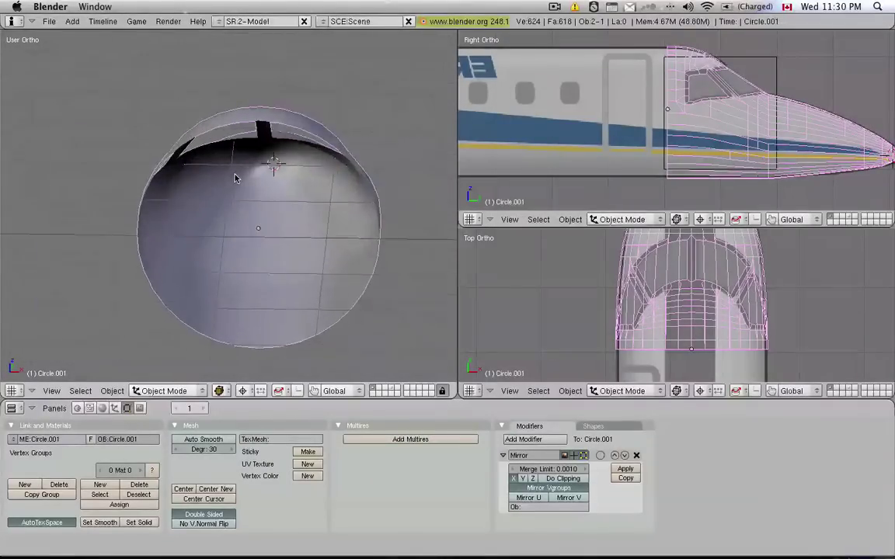
middle_drag(237, 177, 146, 234)
scroll(72, 219, down, 4)
scroll(257, 228, down, 2)
middle_drag(277, 254, 329, 244)
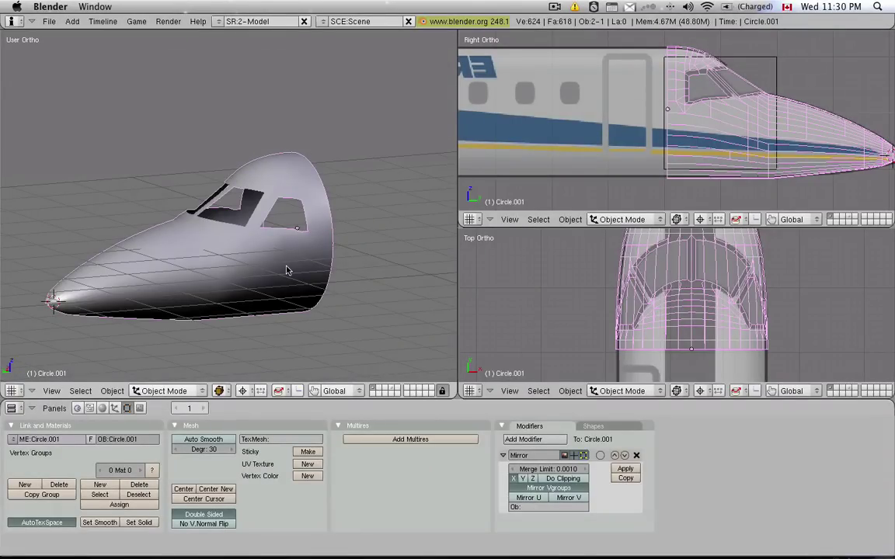
scroll(222, 260, down, 1)
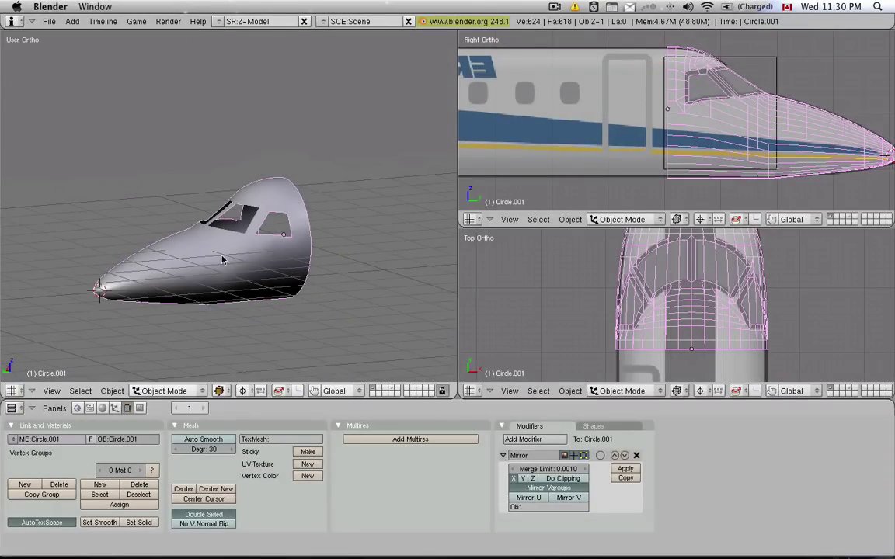
middle_drag(164, 248, 376, 255)
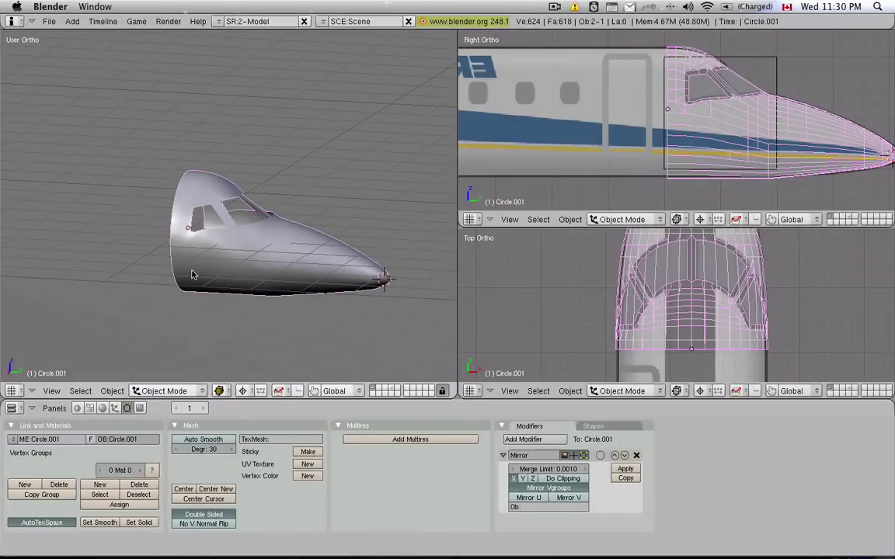
middle_drag(188, 273, 254, 257)
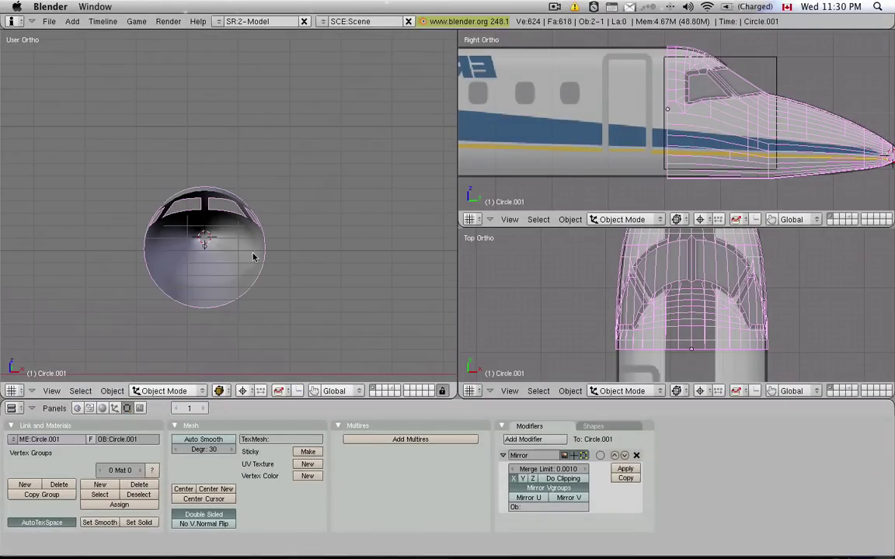